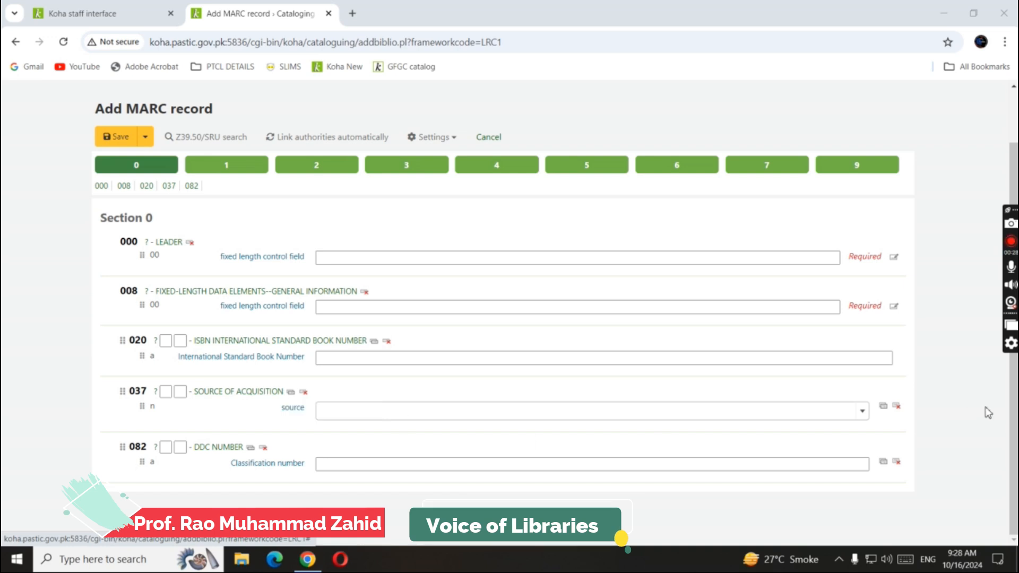
- Set the MARC record's source of acquisition to Purchased and its binding of book to Paper Back PB
click(863, 411)
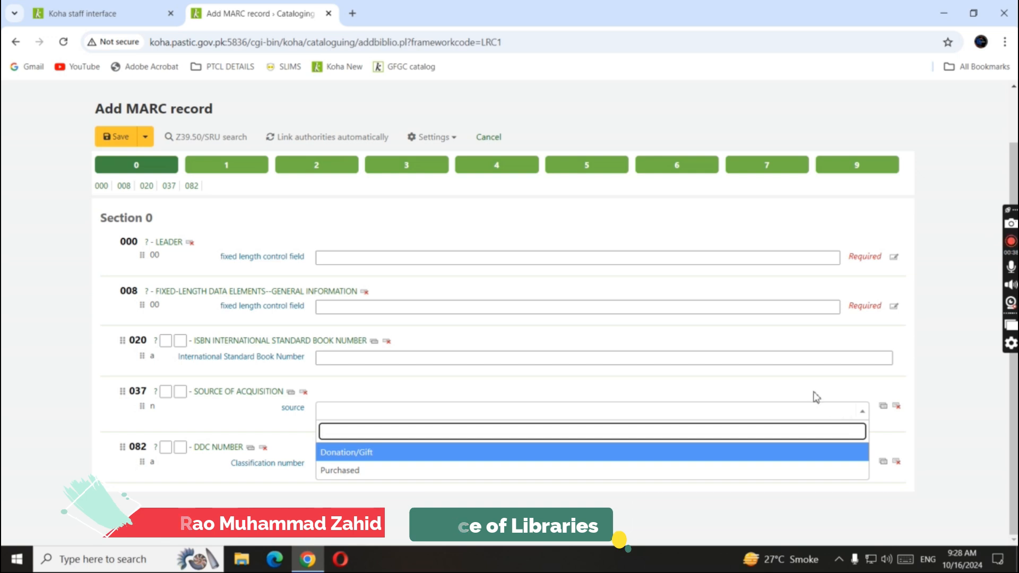
click(522, 469)
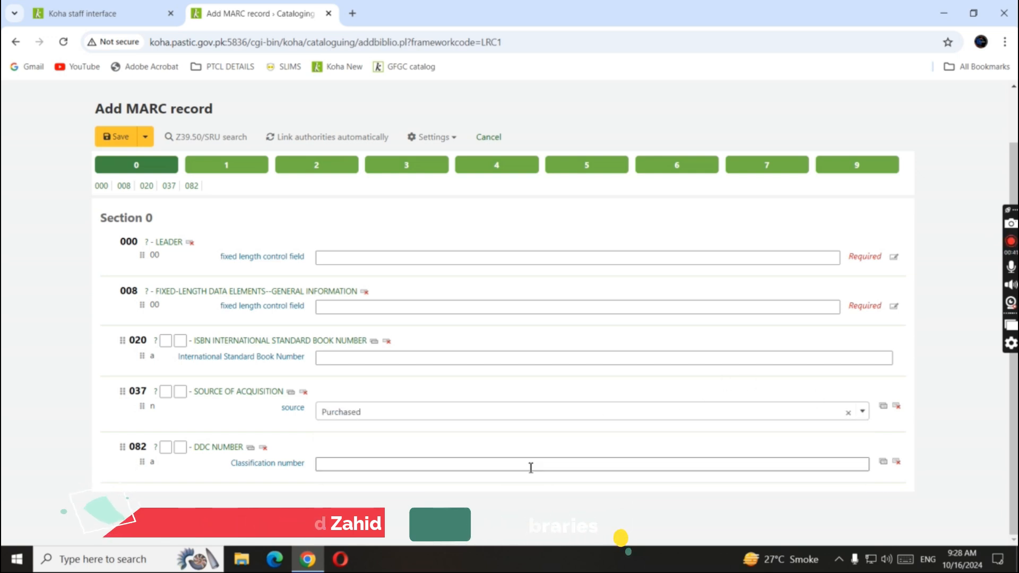
click(408, 166)
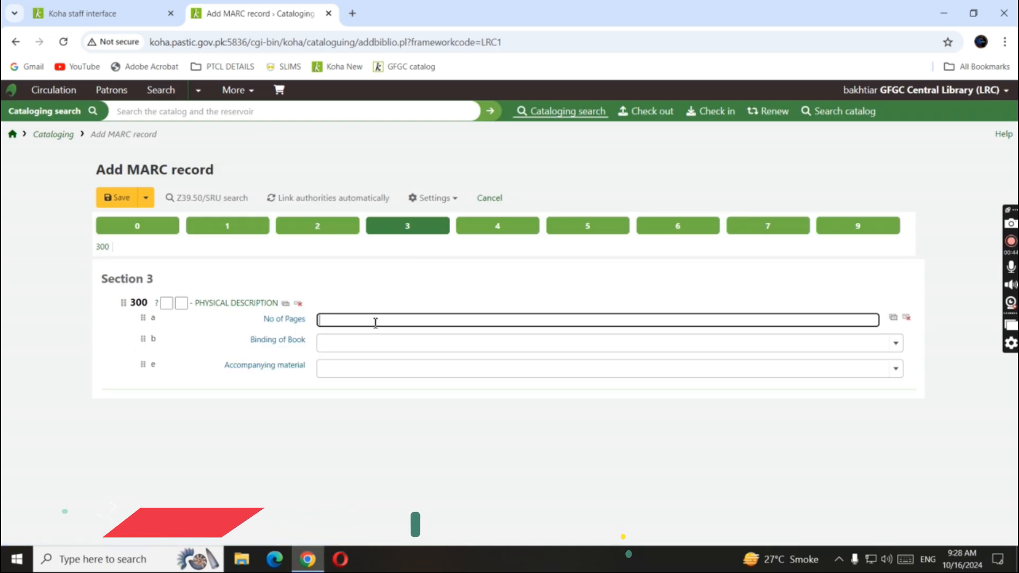
click(471, 350)
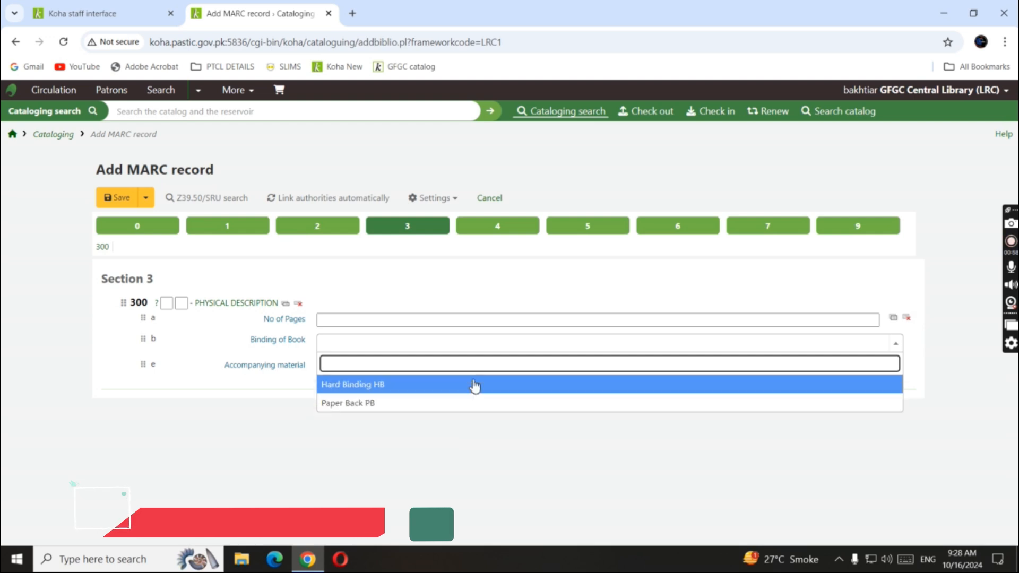
click(476, 409)
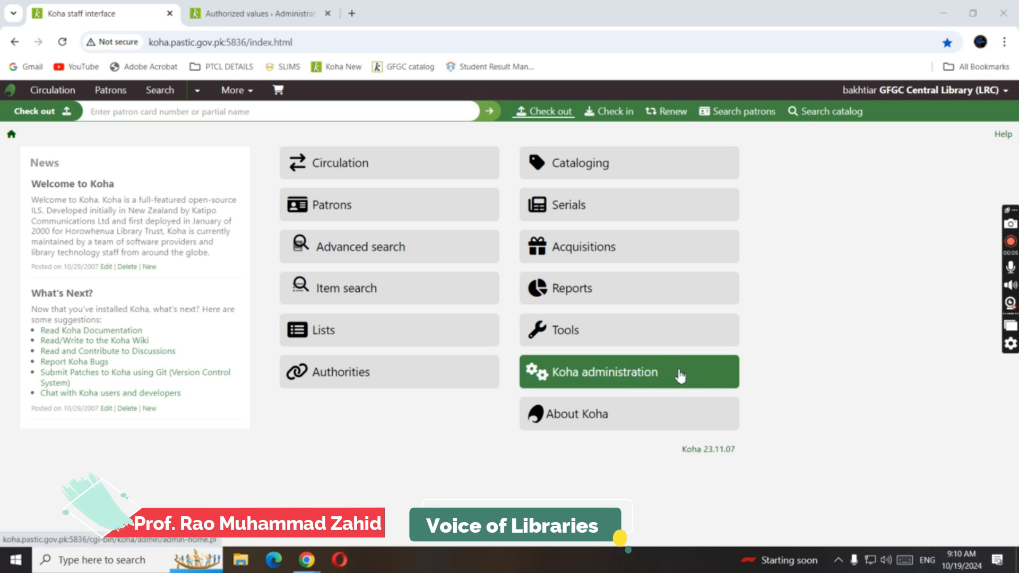
- Open Koha administration in a new browser tab and switch to it
right_click(679, 375)
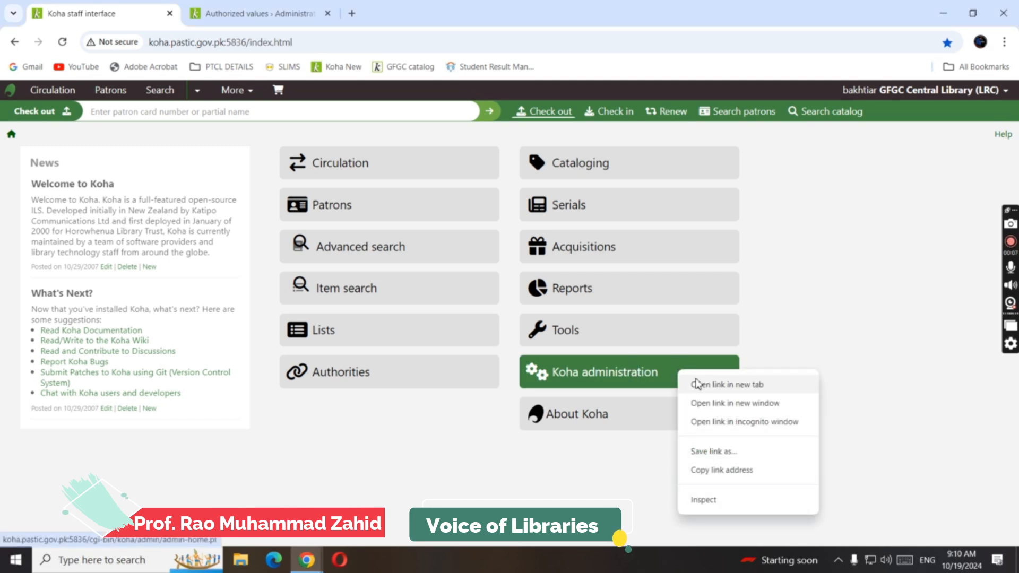
click(690, 382)
click(269, 7)
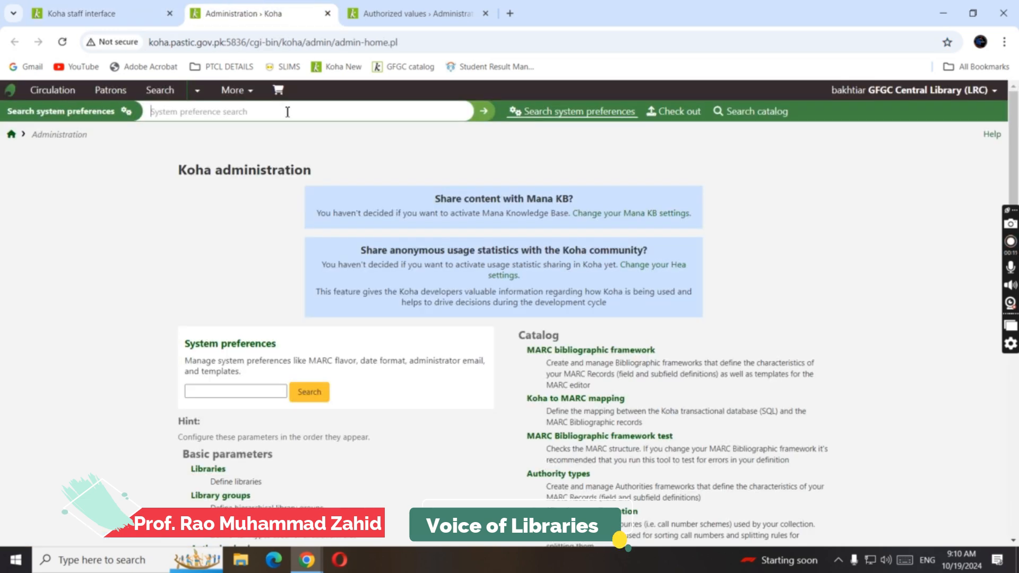
- Open Authorized values from the Basic parameters section in a new browser tab and switch to it
scroll(292, 219, down, 2)
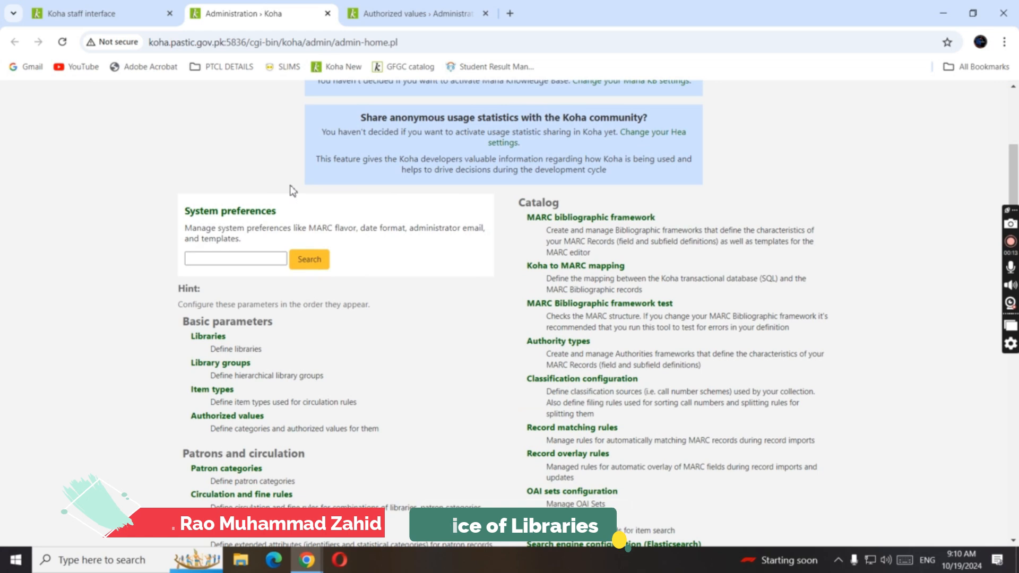
scroll(292, 191, down, 1)
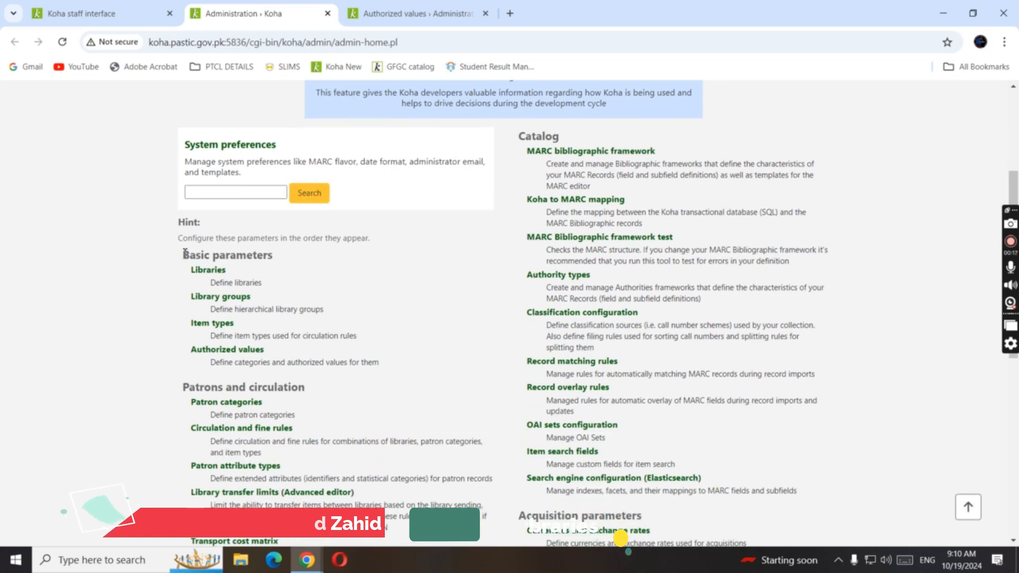
drag(186, 256, 296, 275)
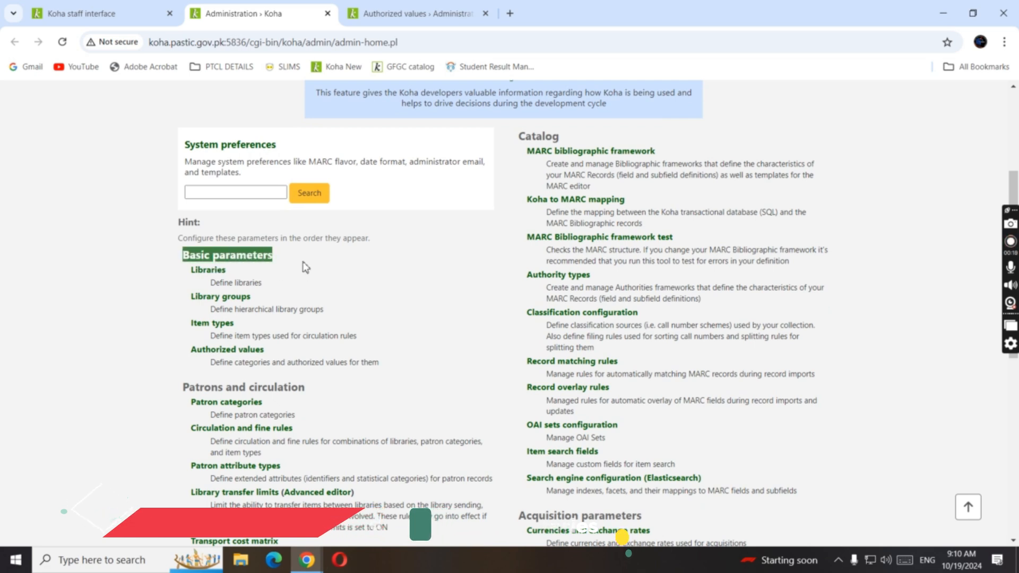
click(311, 279)
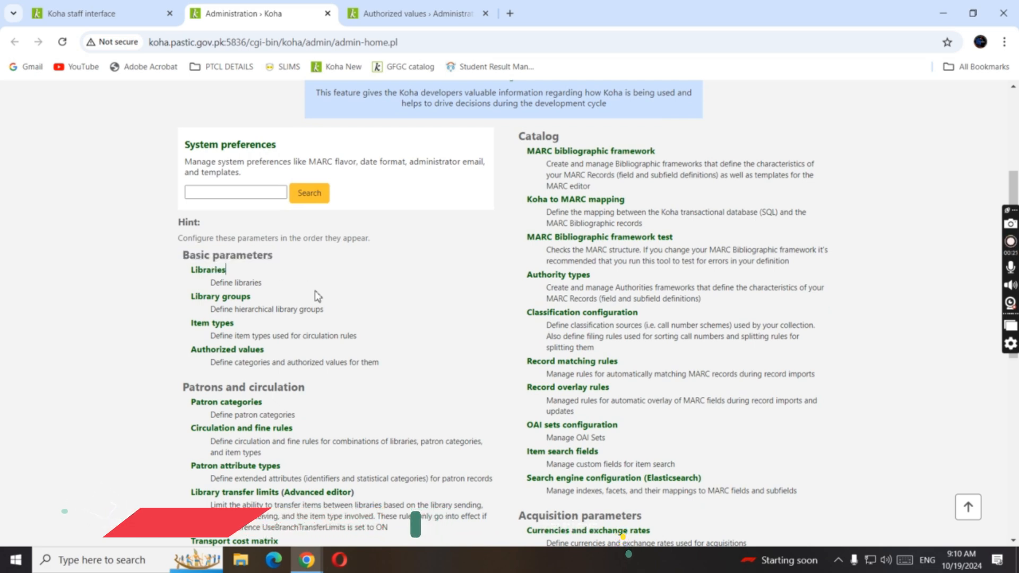
right_click(229, 354)
click(262, 368)
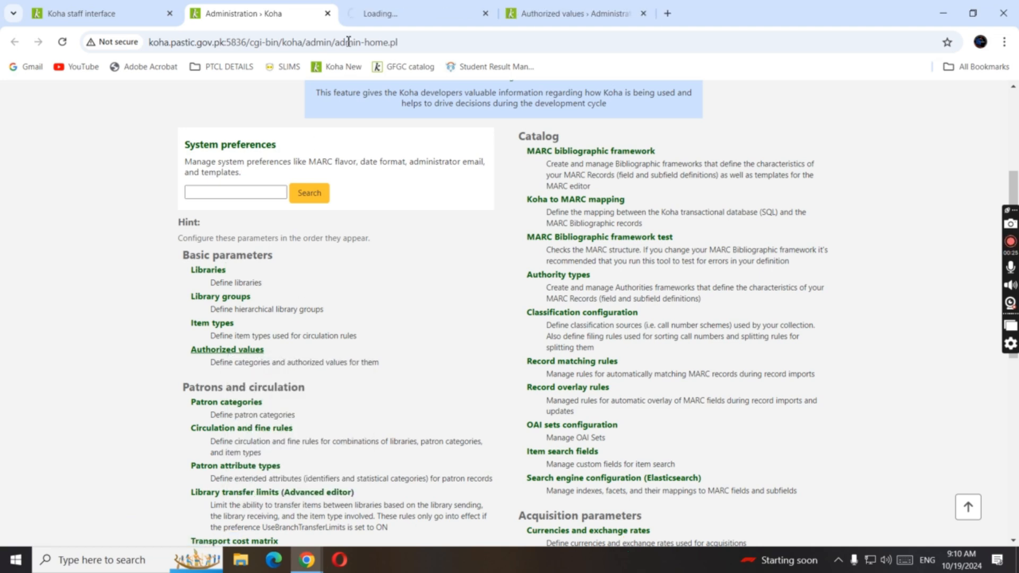
click(394, 7)
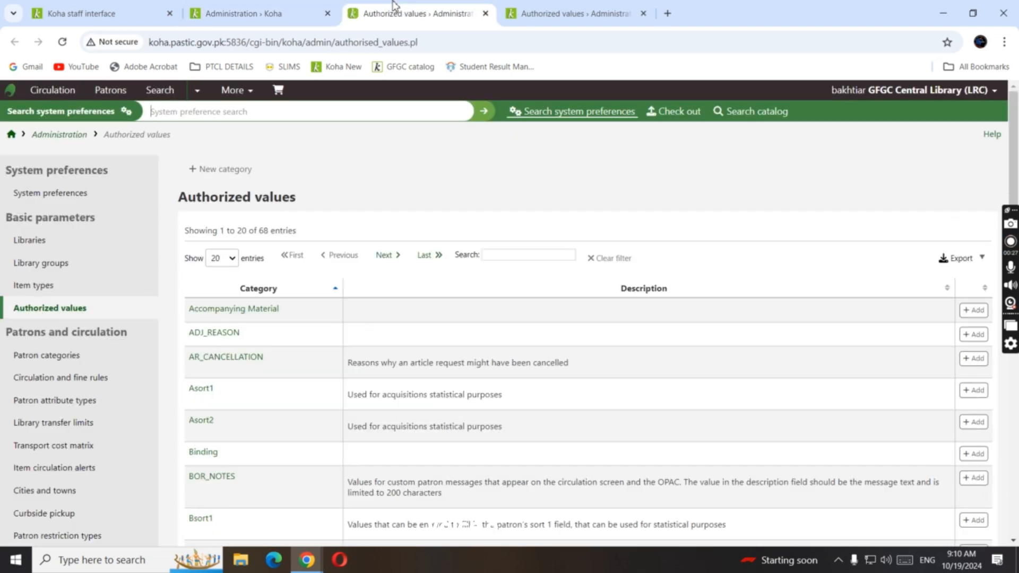
- Create a new authorized value category named Binding for YT and save it
scroll(516, 254, down, 1)
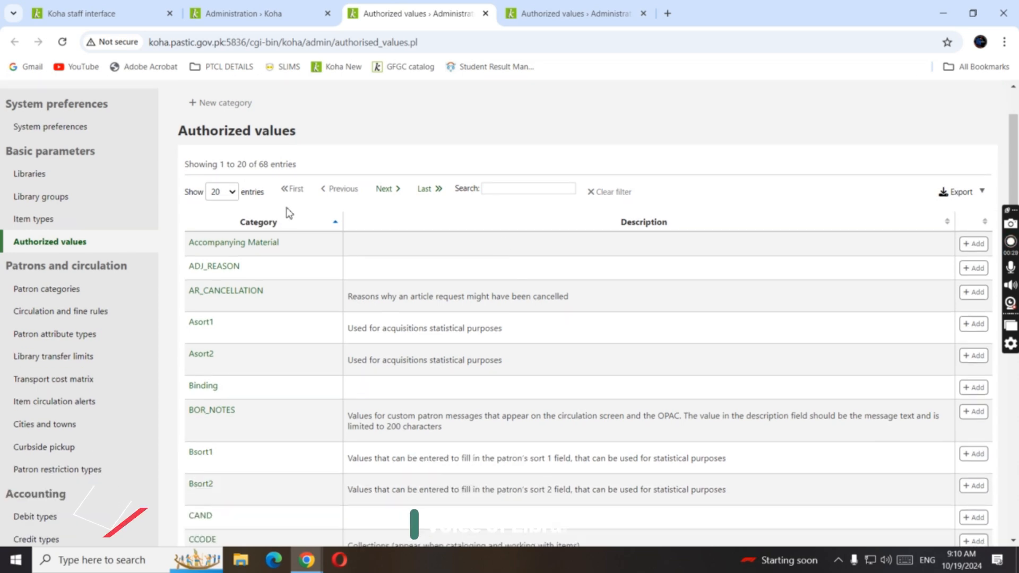
scroll(322, 262, down, 1)
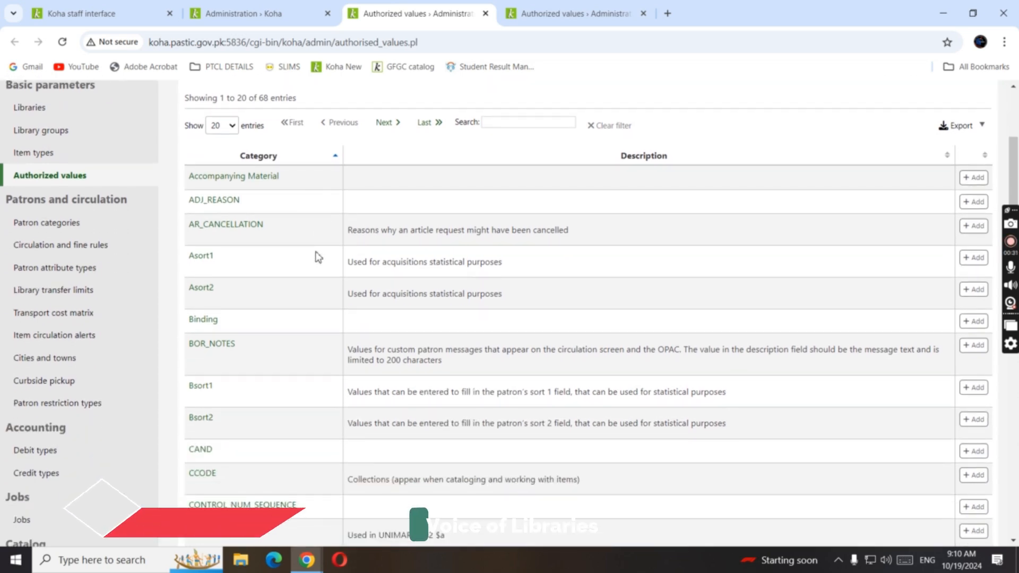
scroll(319, 257, up, 1)
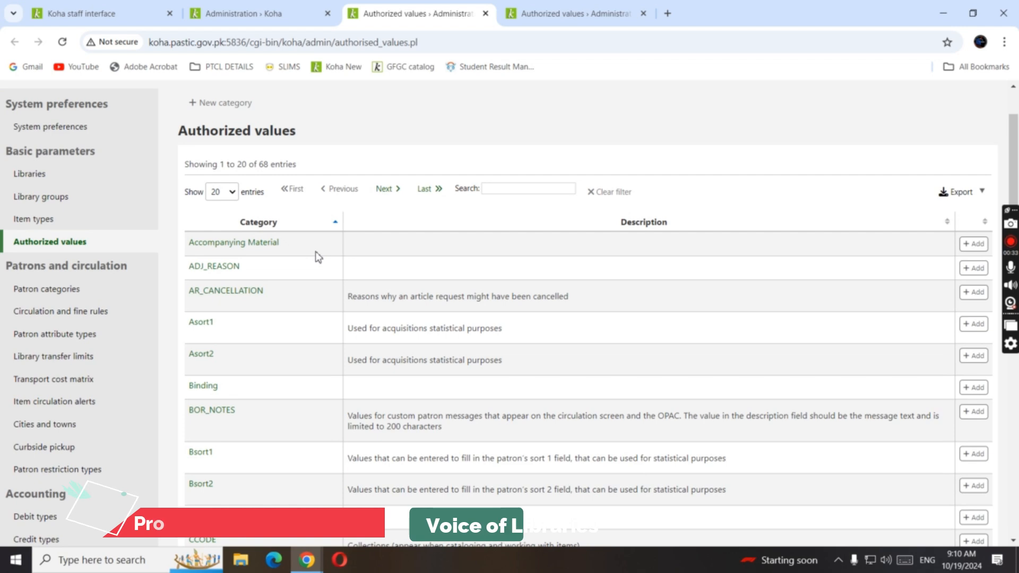
scroll(319, 257, down, 1)
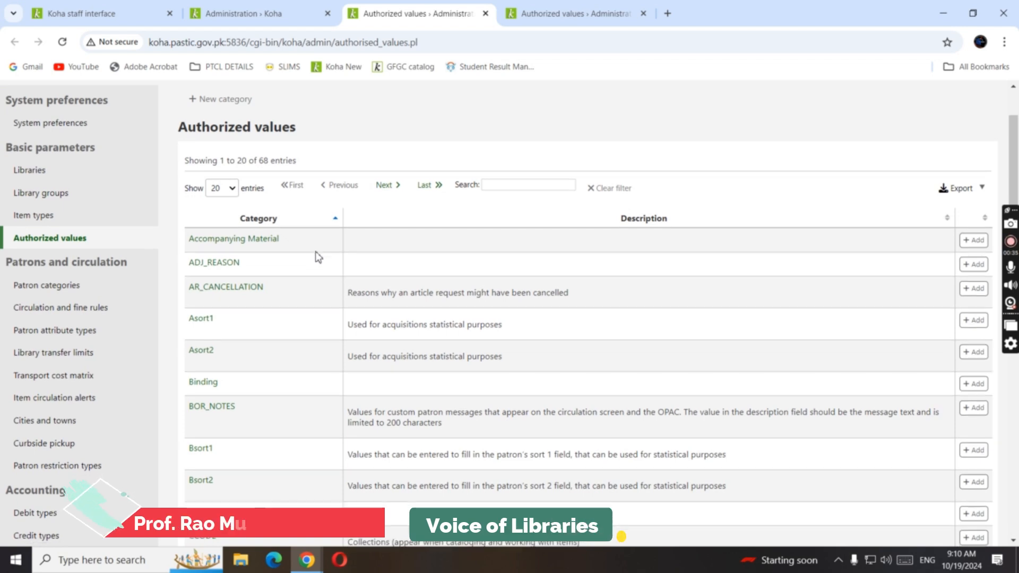
scroll(318, 258, up, 2)
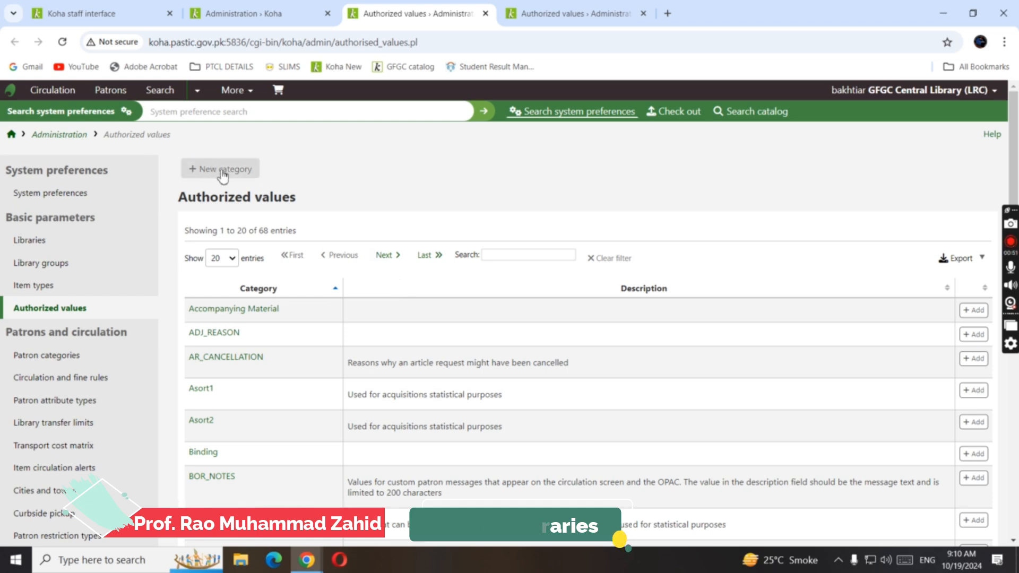
click(255, 176)
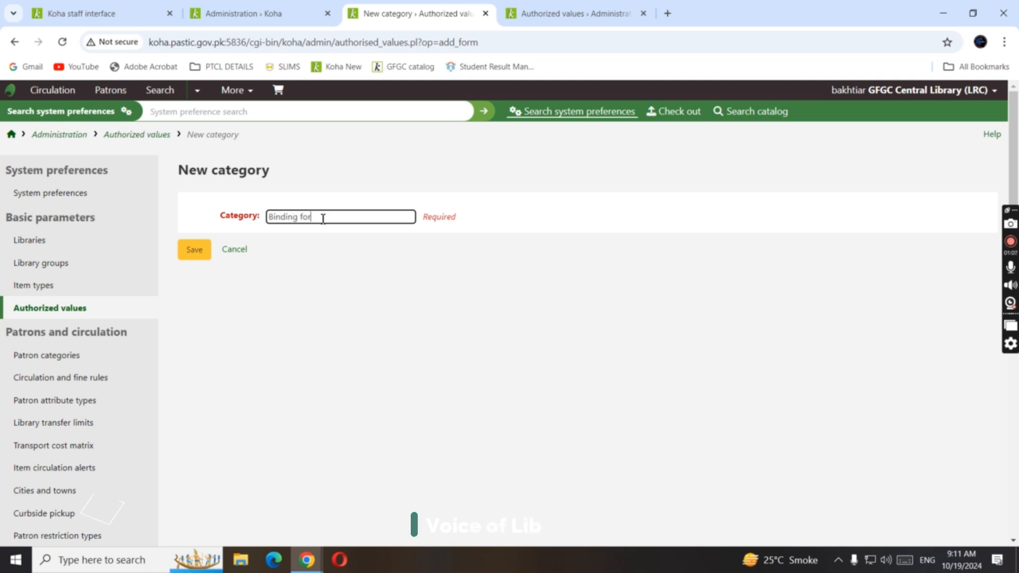
text(YT)
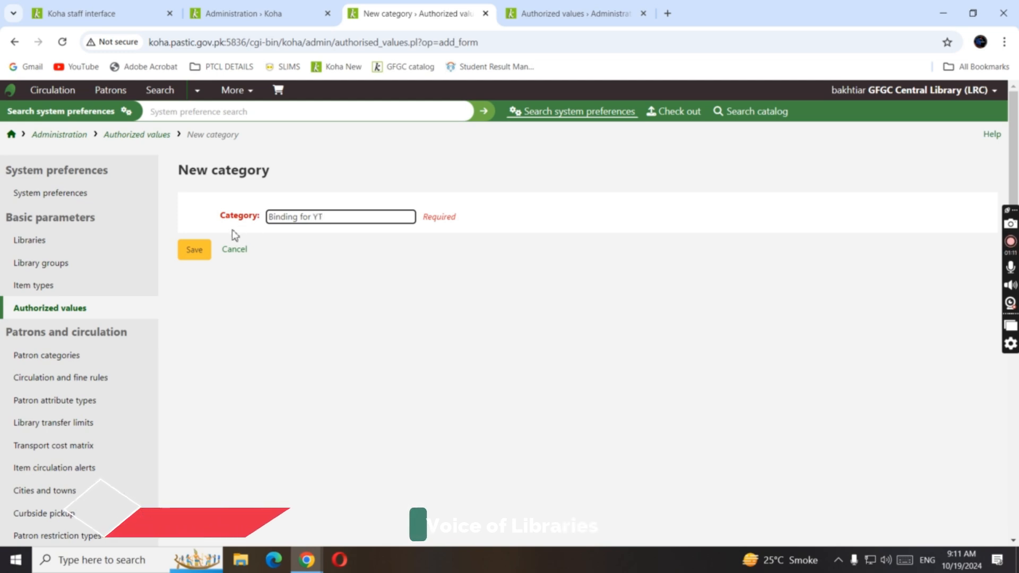
click(191, 257)
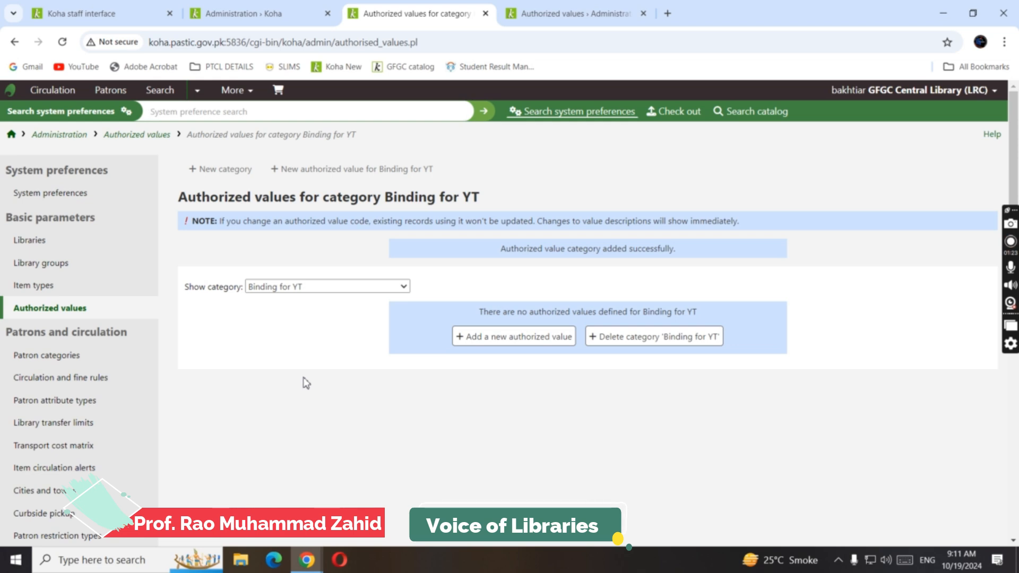
drag(500, 251, 667, 248)
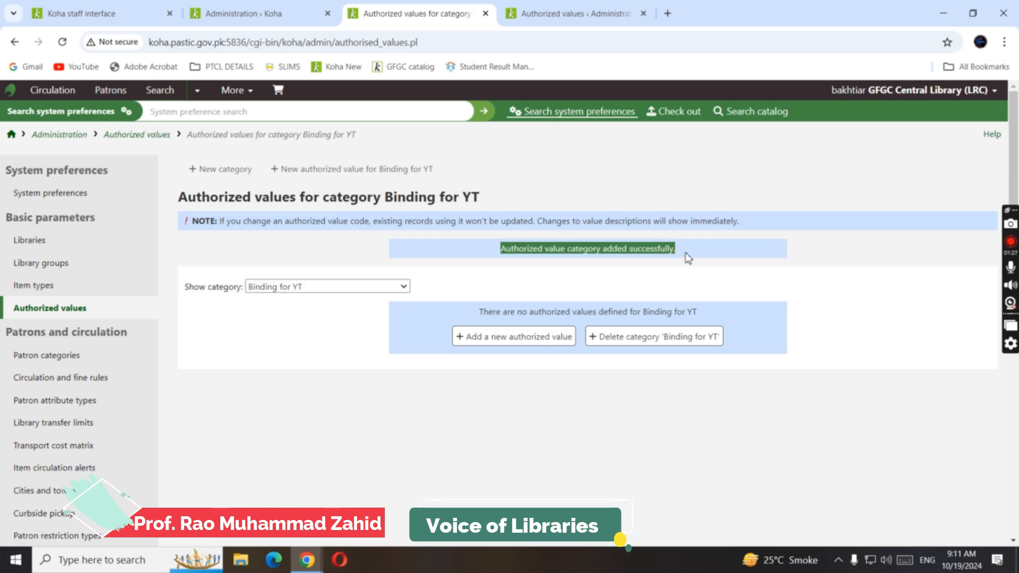
click(502, 285)
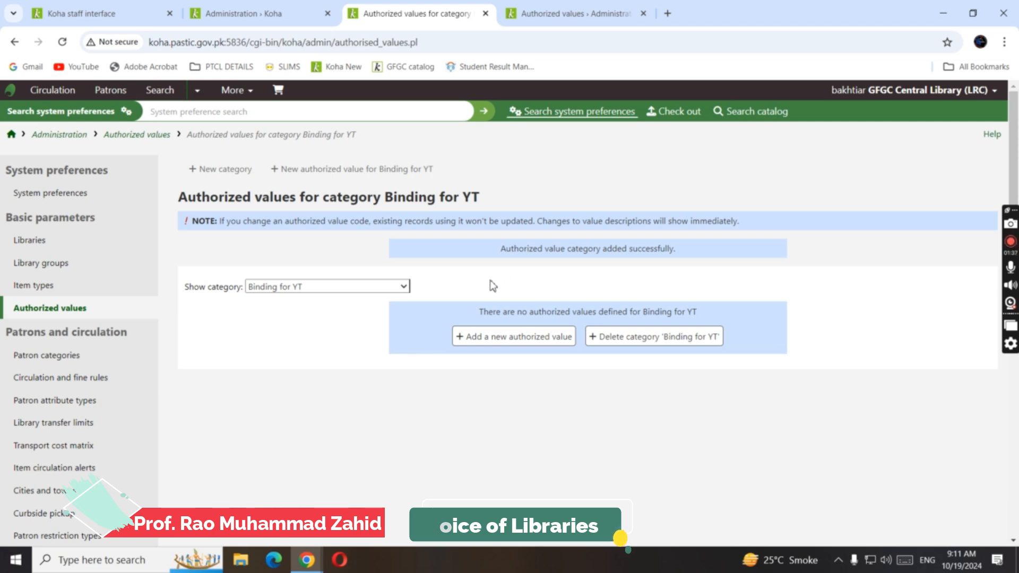
- Start a new authorized value in the Binding for YT category and enter PB (Paper Back) as its value
click(487, 346)
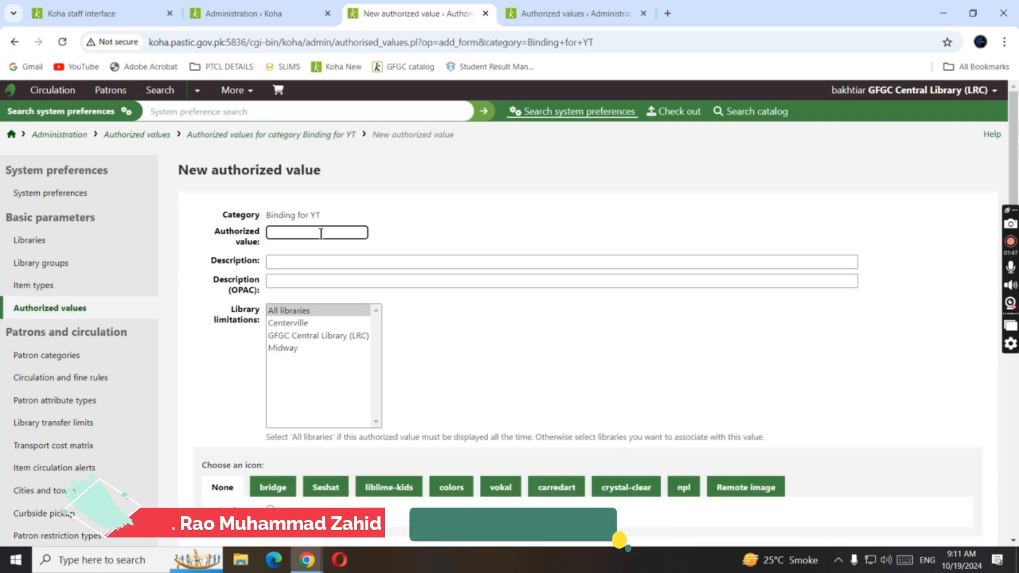
text(PB)
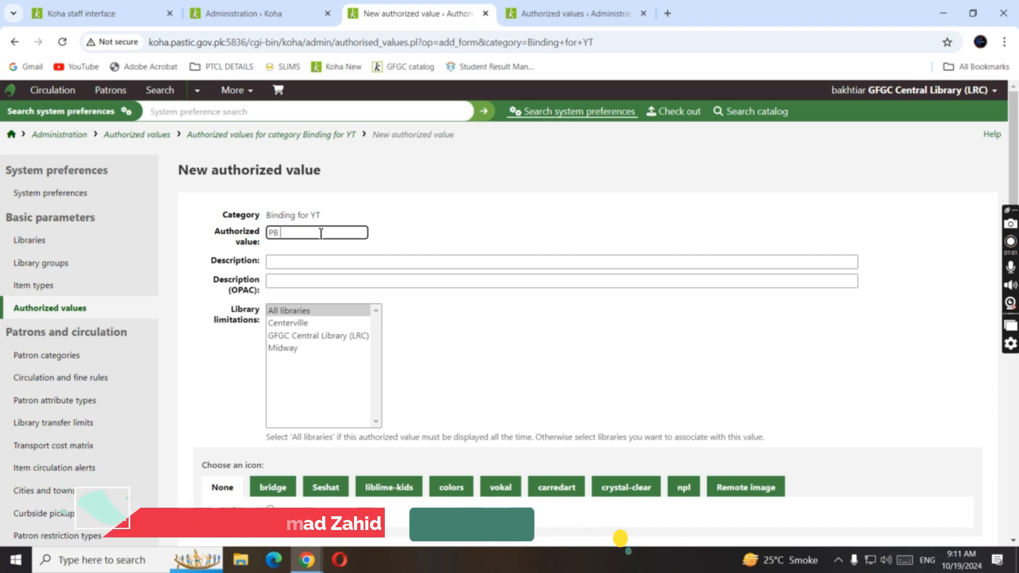
text( (Paper Back)
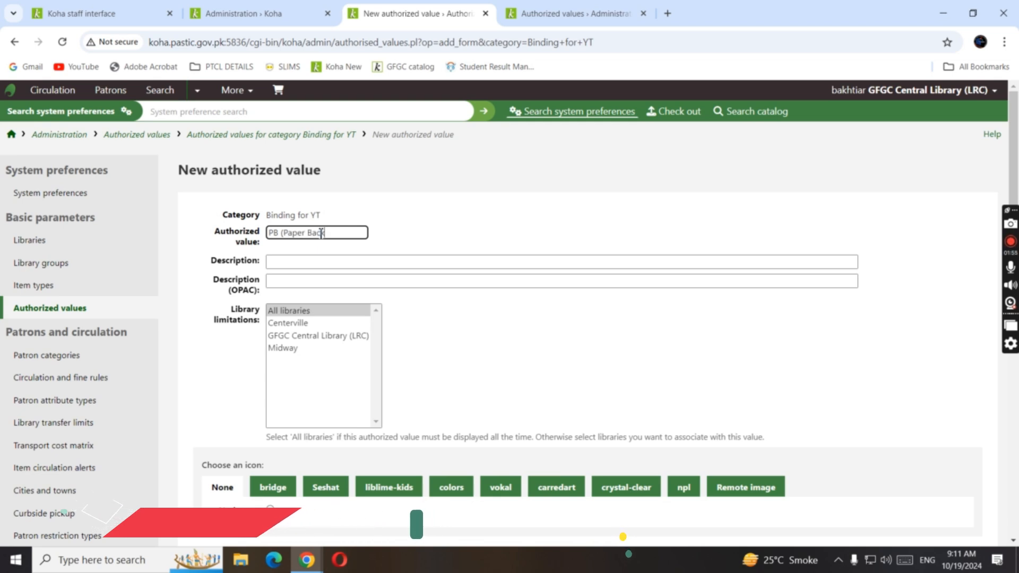
text())
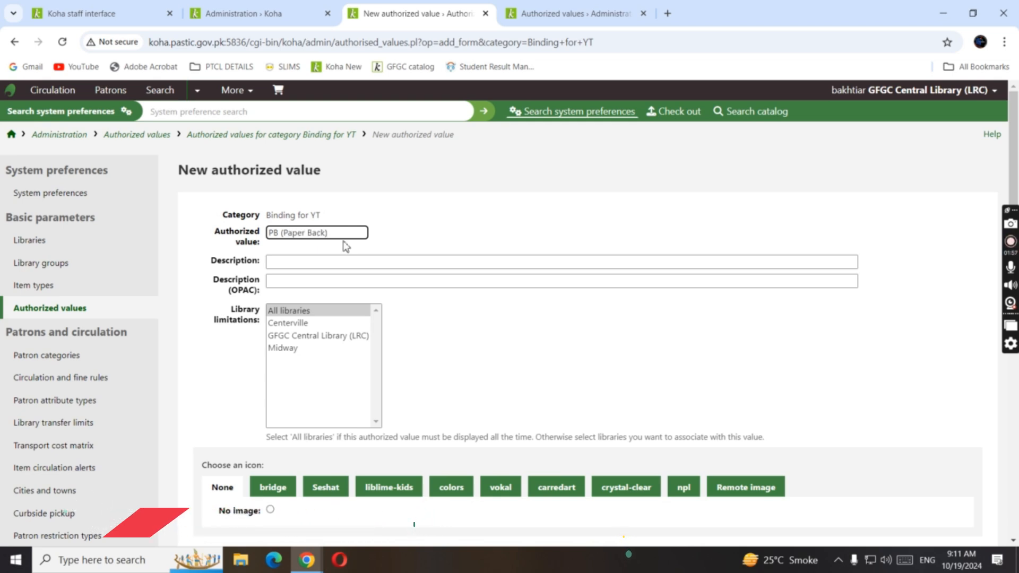
- Copy PB (Paper Back) into both the description and the OPAC description, and save the authorized value
drag(333, 232, 222, 236)
key(ctrl+c)
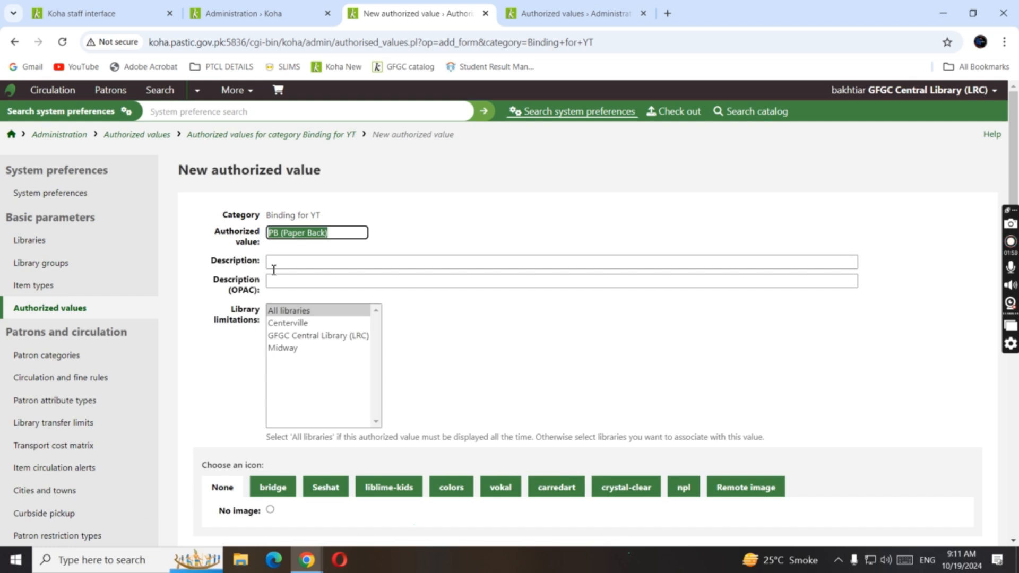
click(271, 264)
key(ctrl+v)
click(272, 283)
key(ctrl+v)
scroll(444, 336, down, 3)
scroll(444, 336, up, 3)
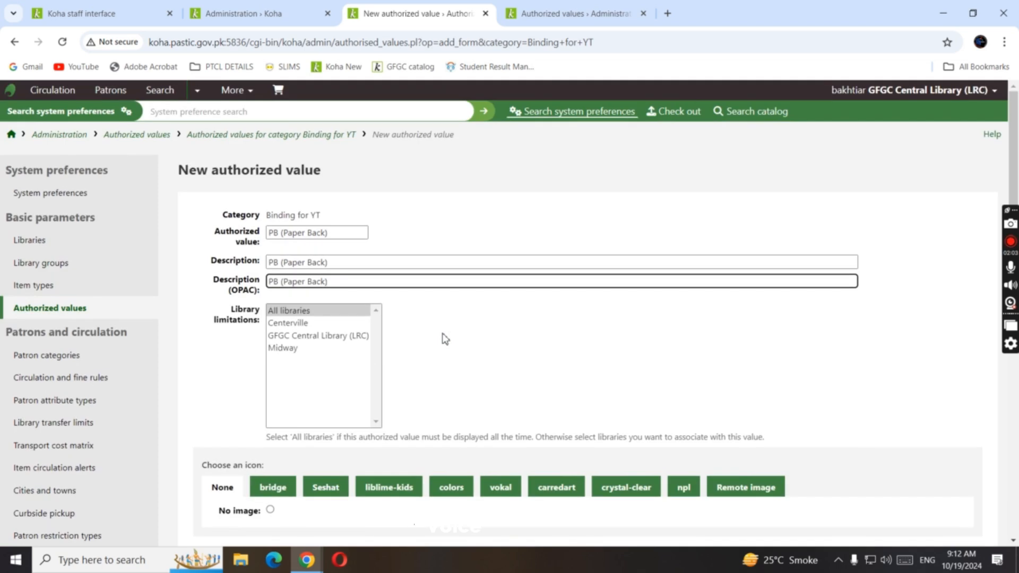
scroll(462, 335, down, 3)
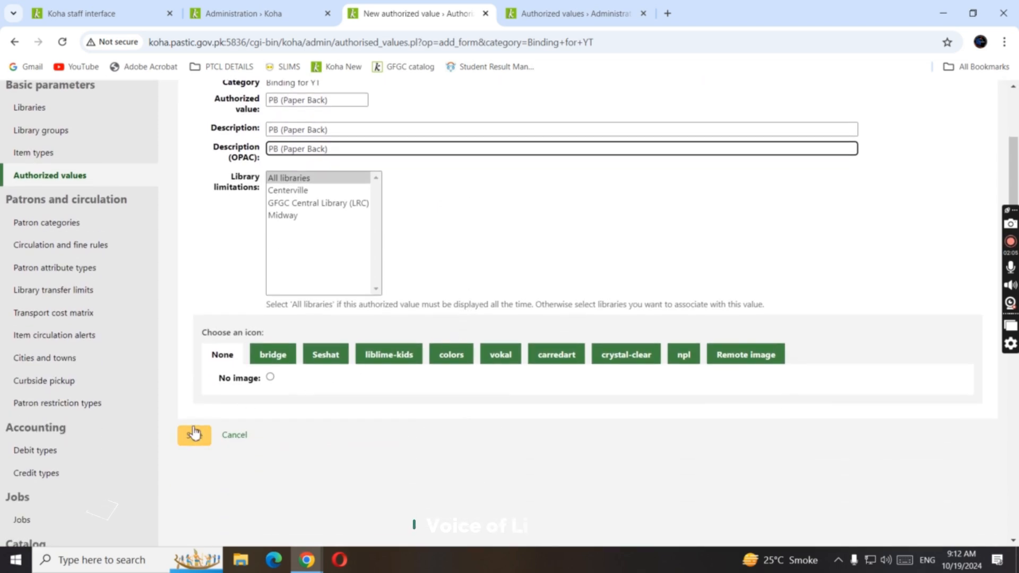
click(197, 437)
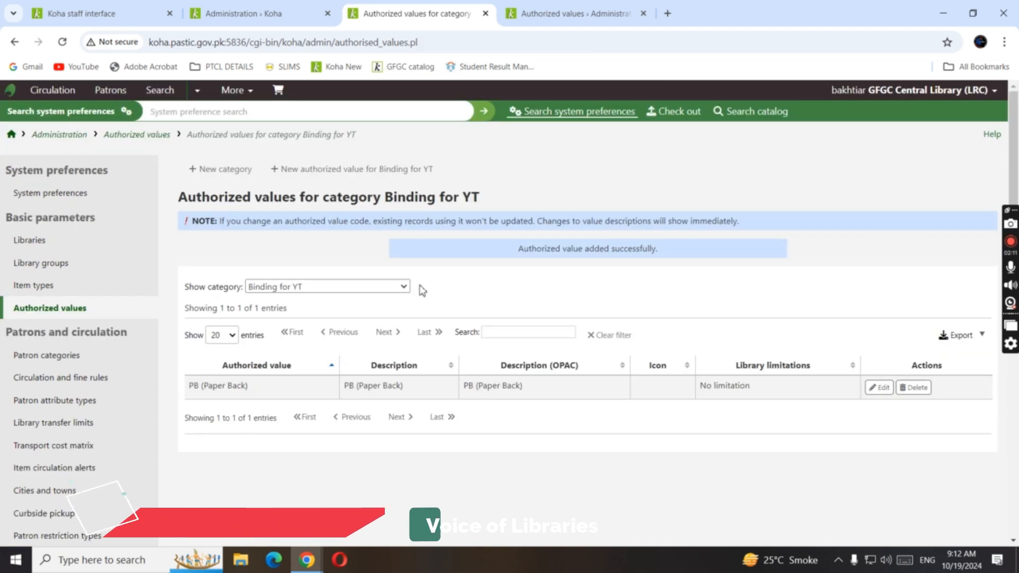
drag(187, 391, 249, 387)
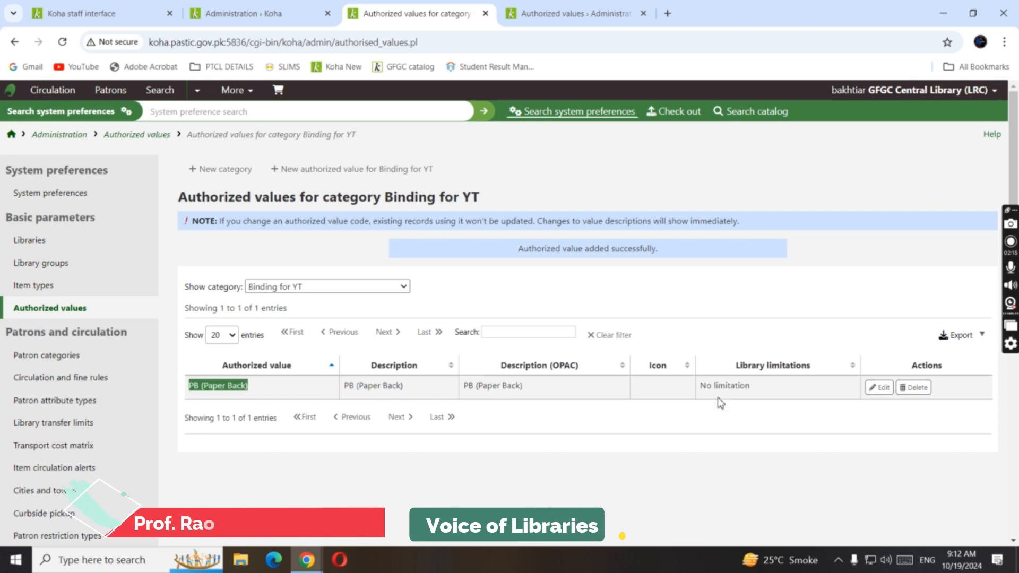
click(589, 473)
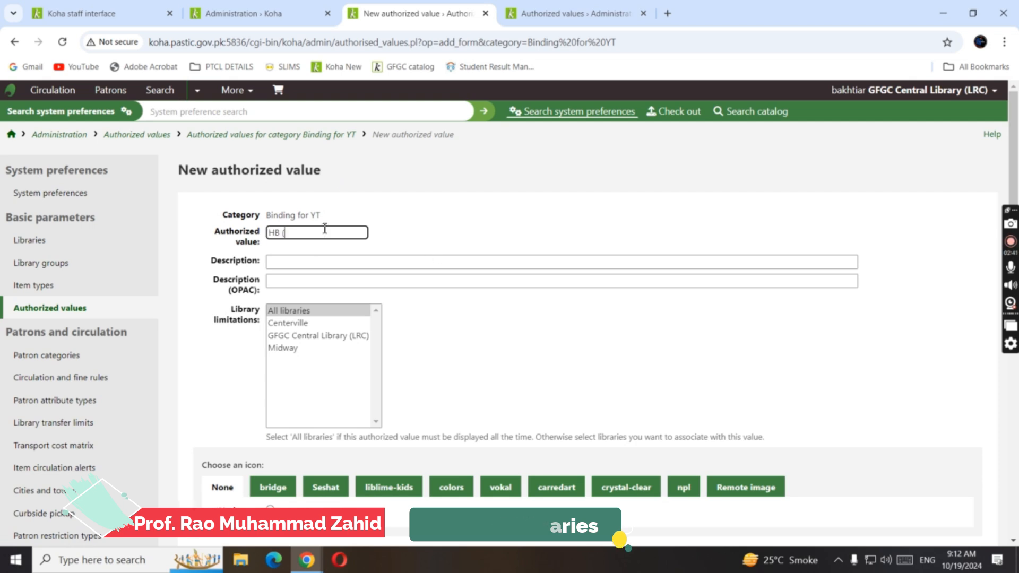
- Enter HB (Hard Binding) as the value of another new authorized value in the Binding for YT category
text(Binding)
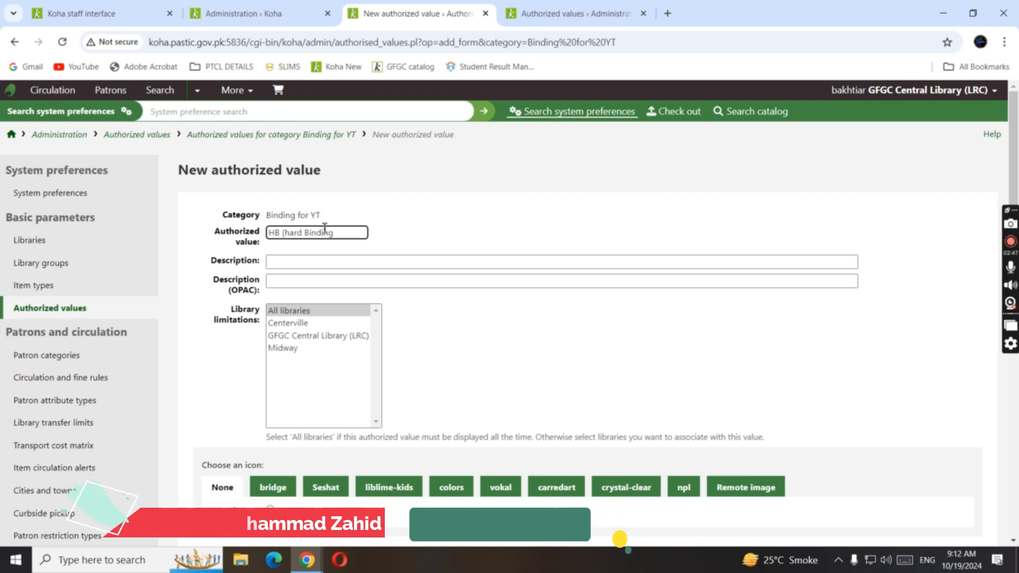
text())
key(Left)
key(Left)
key(Left)
key(Left)
key(BackSpace)
text(H)
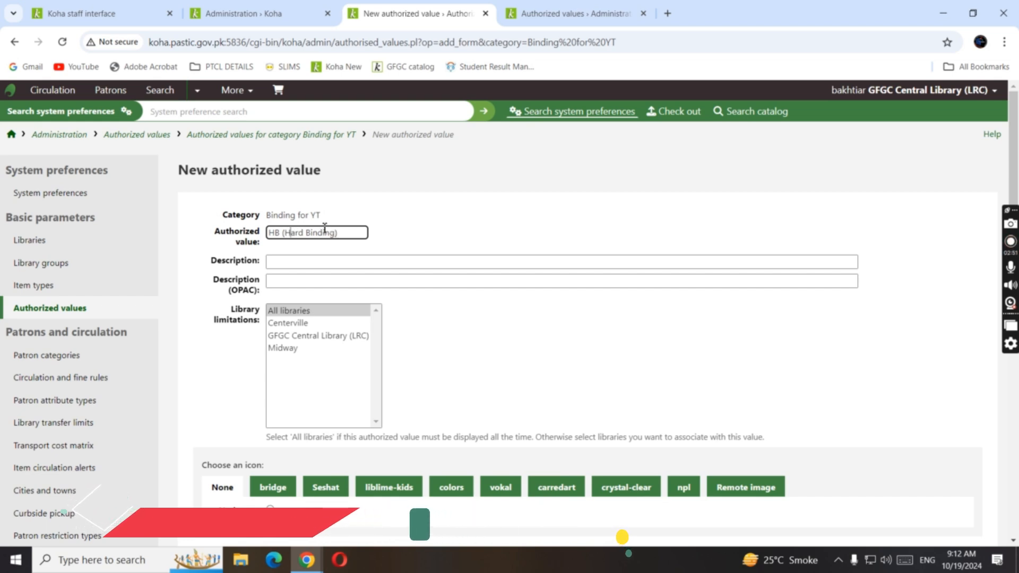
- Copy HB (Hard Binding) into both the description and the OPAC description, and save the authorized value
drag(365, 233, 239, 278)
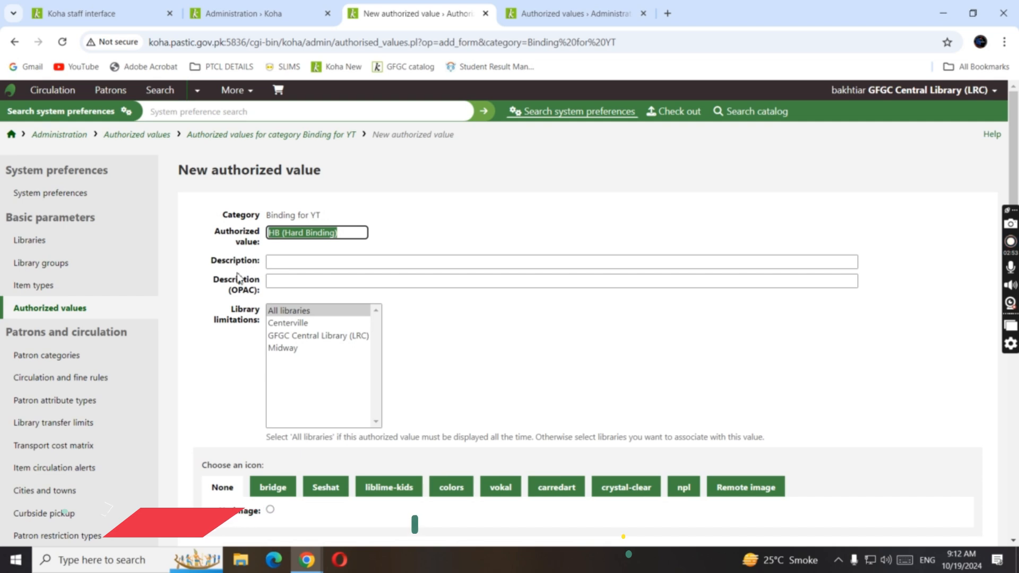
key(ctrl+c)
click(301, 262)
key(ctrl+v)
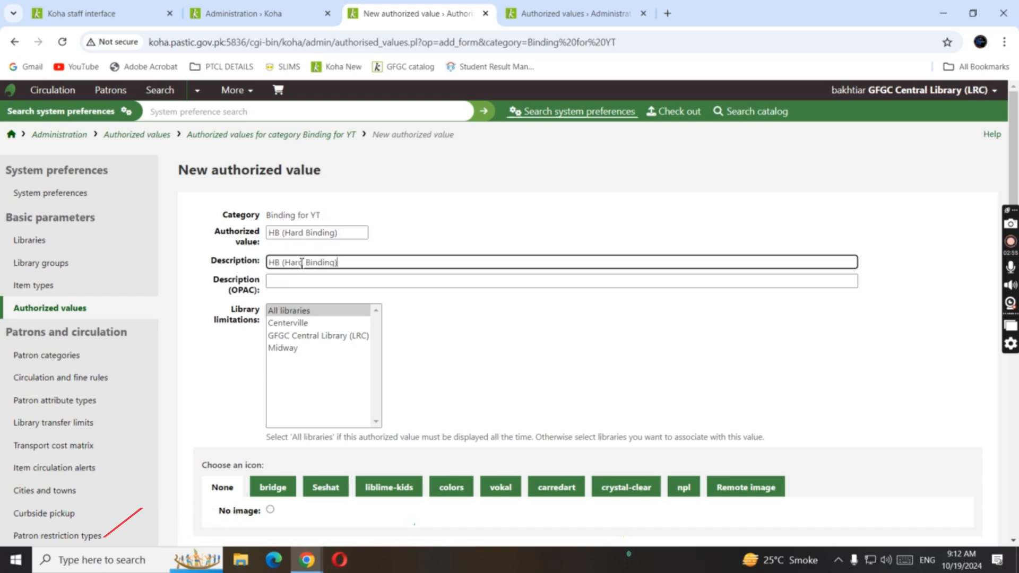
click(301, 282)
key(ctrl+v)
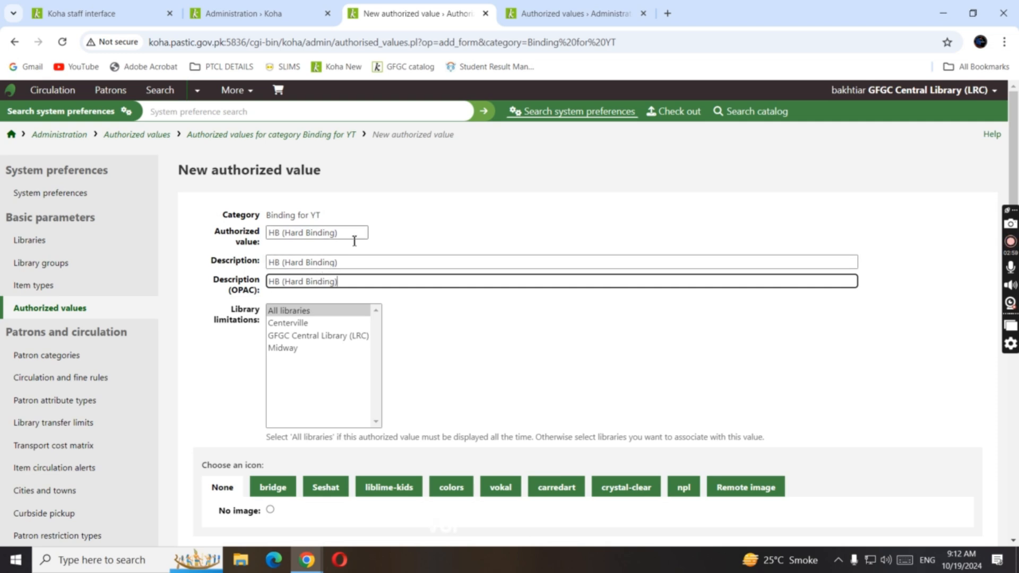
scroll(371, 266, down, 1)
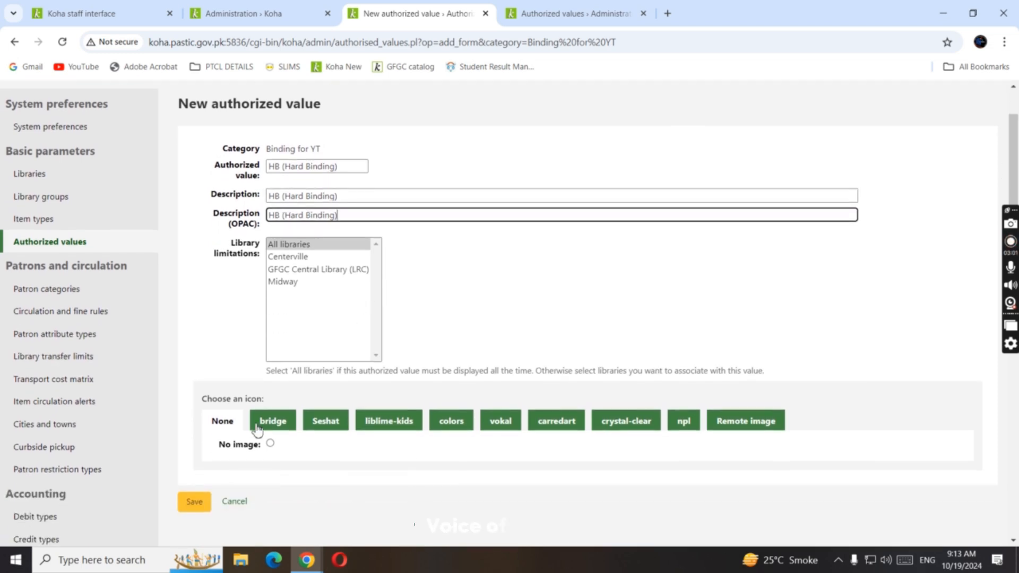
click(196, 504)
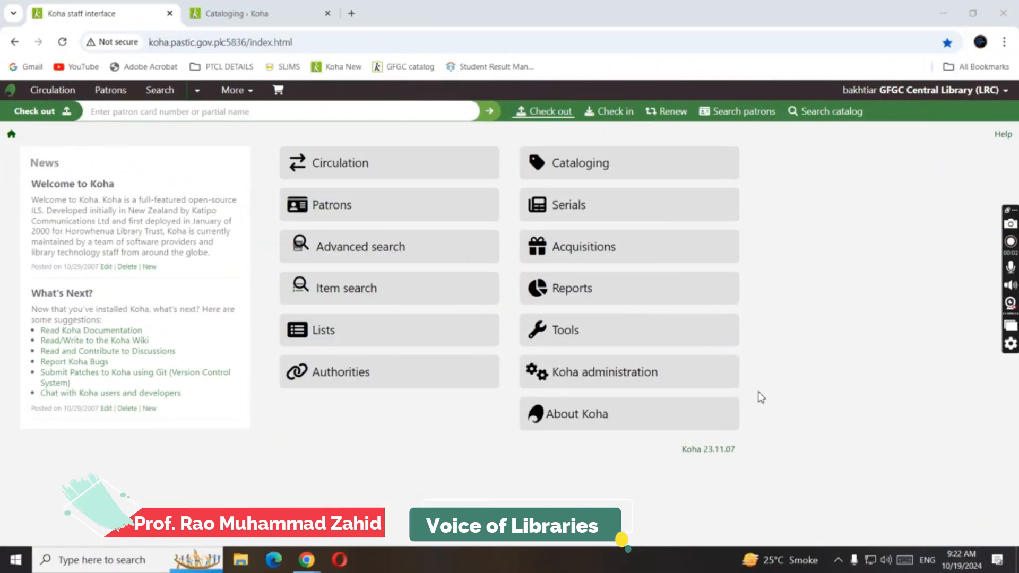
- Open Cataloging in a separate tab and start a new MARC record with the FAST ADD FRAMEWORK
right_click(588, 158)
click(626, 170)
click(345, 14)
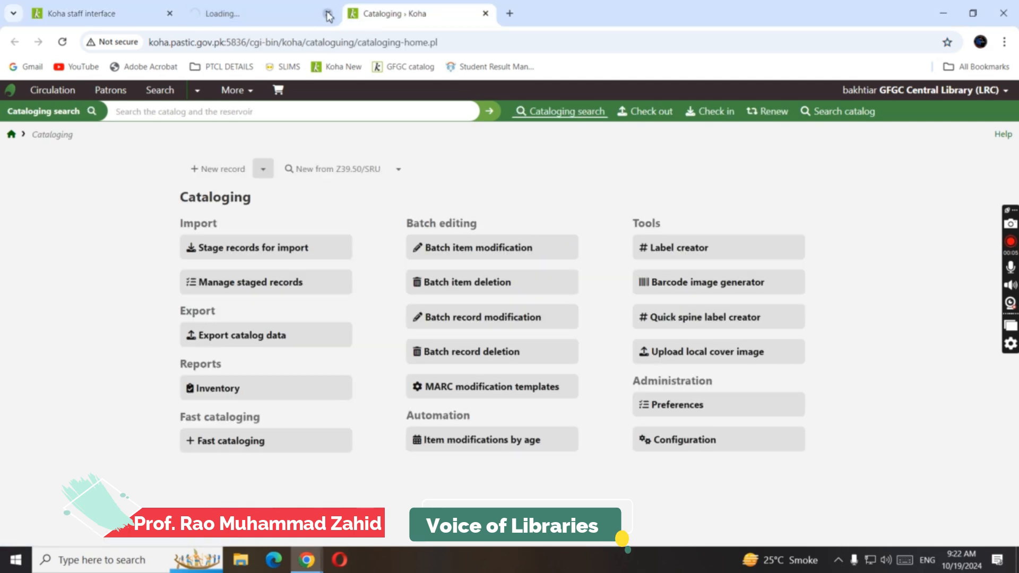
click(263, 169)
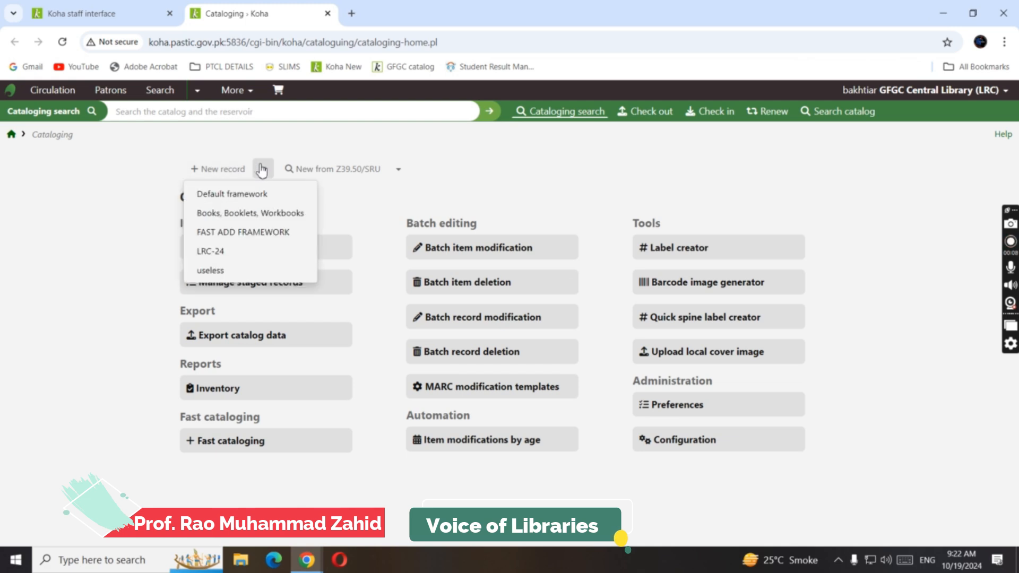
click(270, 242)
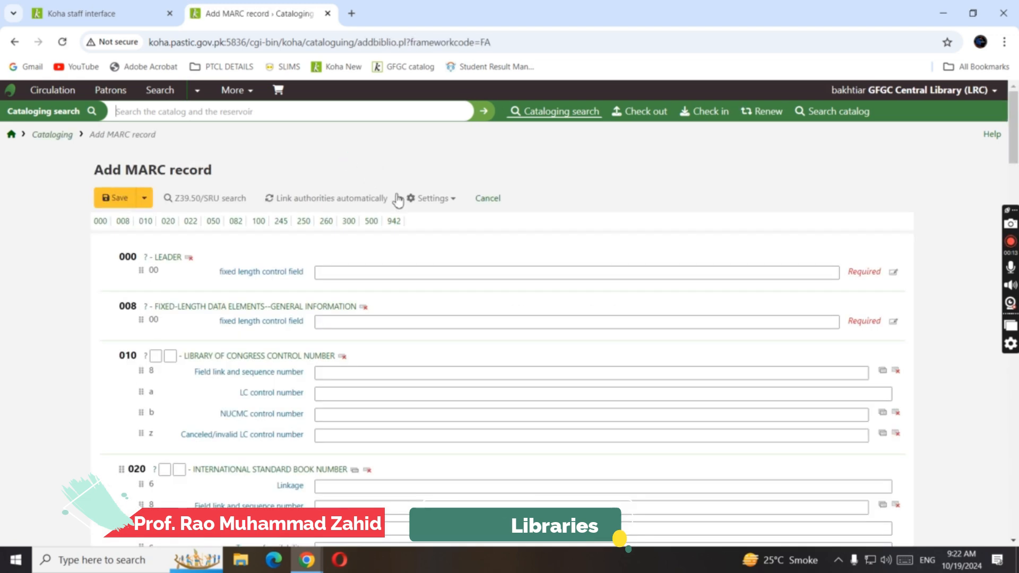
- Examine field 300 Physical Description in the new record, highlighting the Accompanying material and Other physical details subfield labels
scroll(445, 213, down, 3)
scroll(445, 213, down, 20)
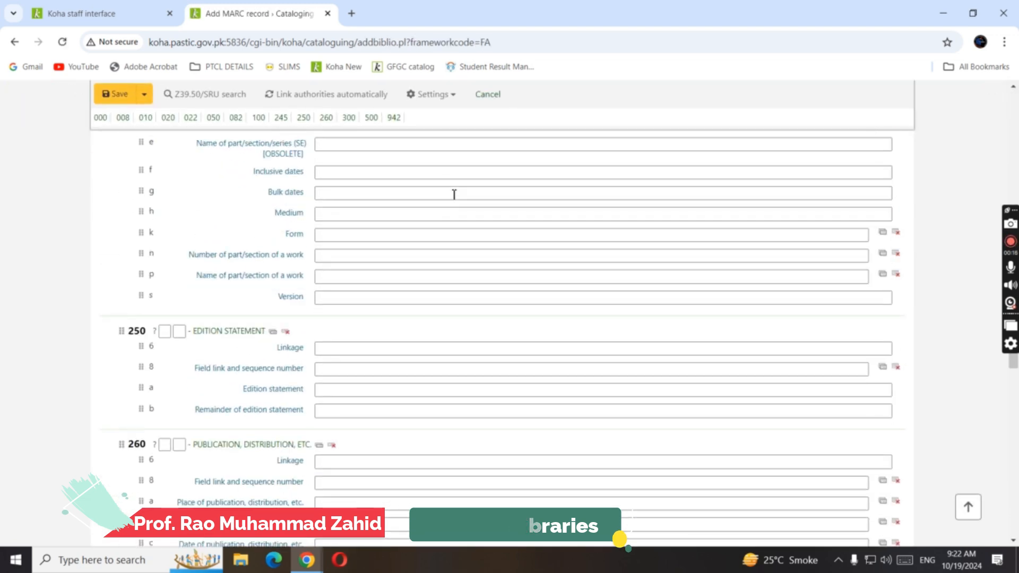
scroll(454, 195, down, 3)
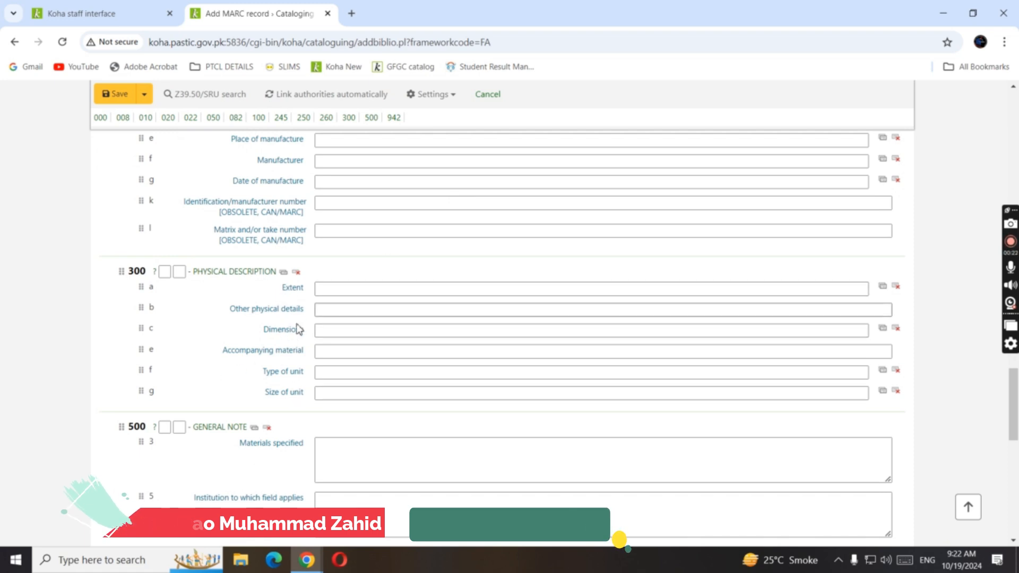
drag(216, 355, 303, 354)
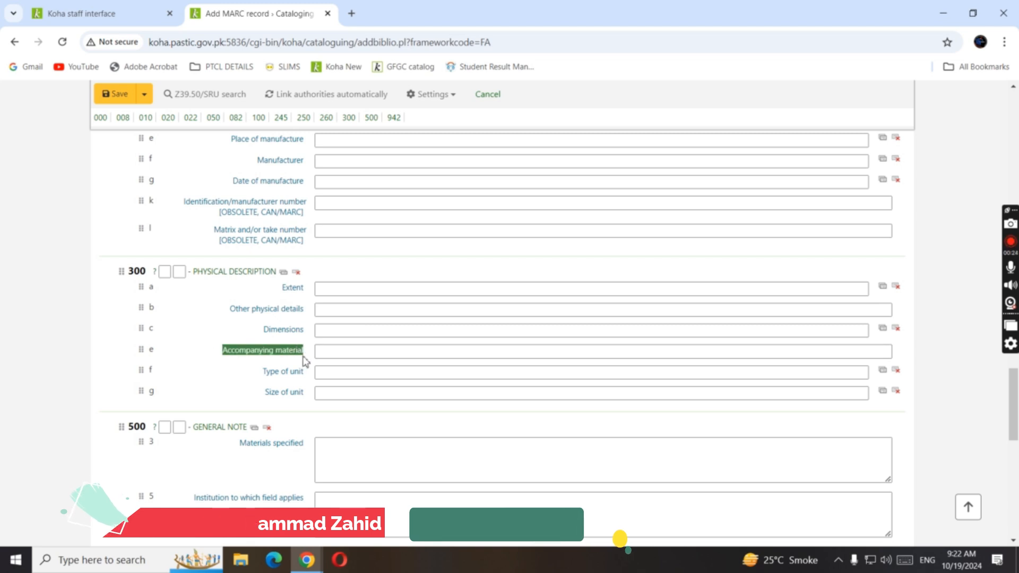
drag(228, 307, 306, 317)
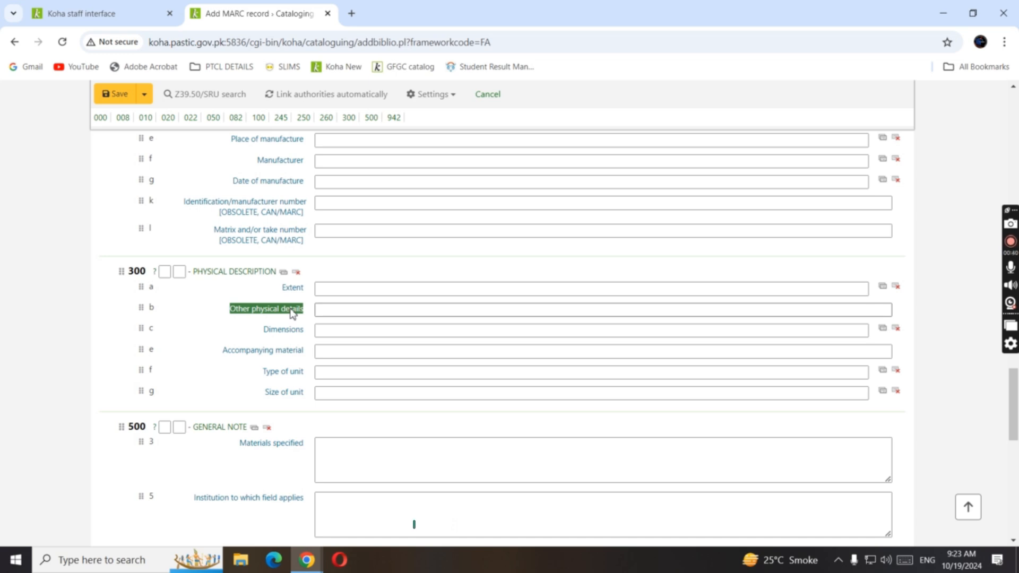
- Open Koha administration in a separate tab from the staff home page and switch to it
click(127, 8)
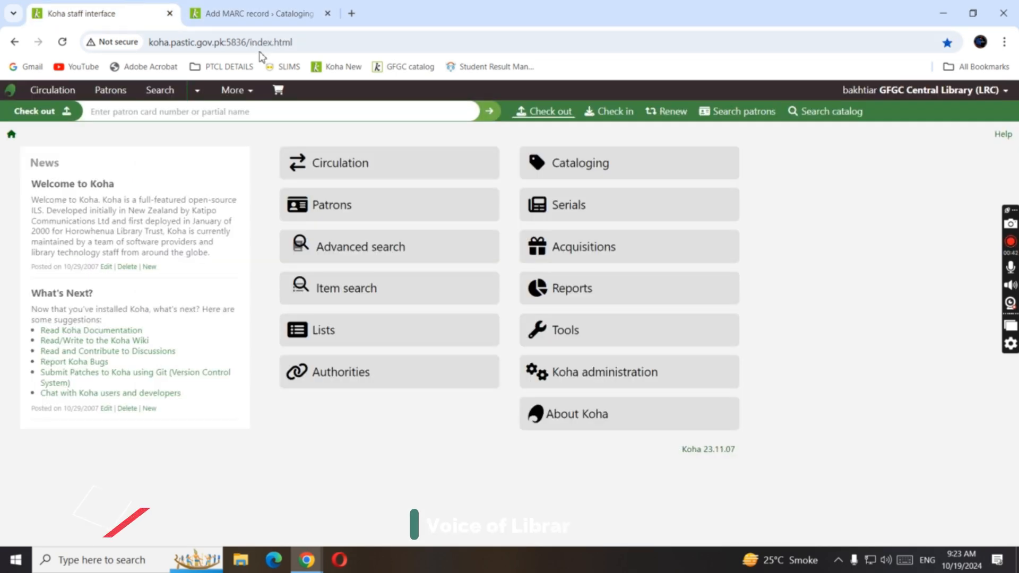
right_click(659, 373)
click(690, 382)
click(228, 10)
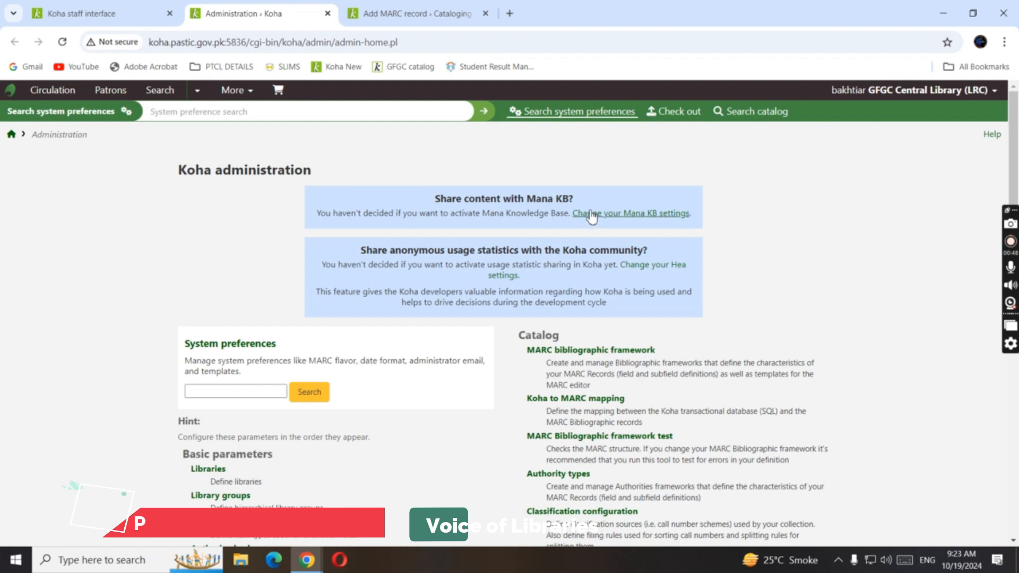
scroll(592, 216, down, 3)
scroll(523, 355, up, 3)
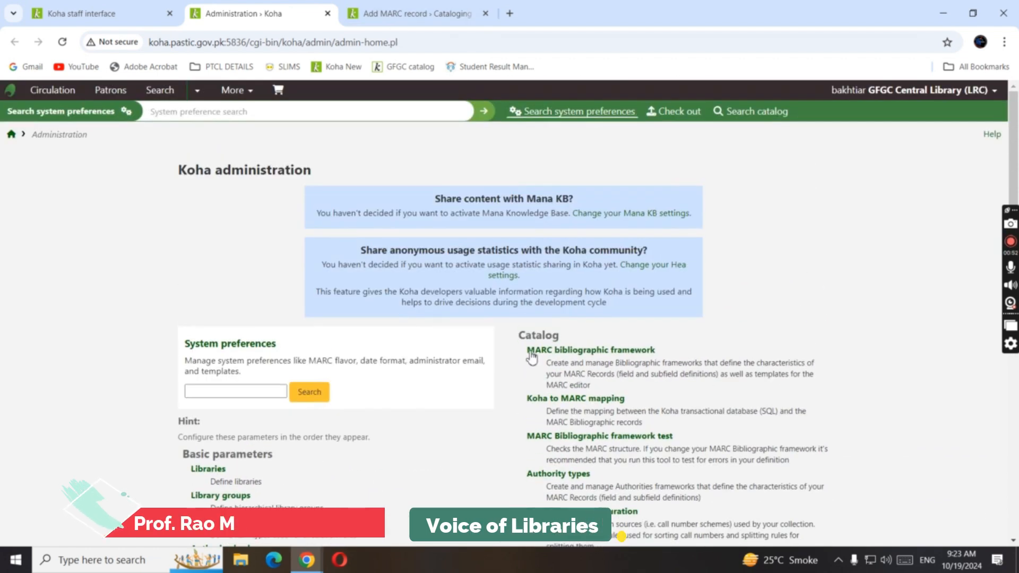
- Open the MARC bibliographic framework page in its own tab and close the Administration tab
right_click(630, 358)
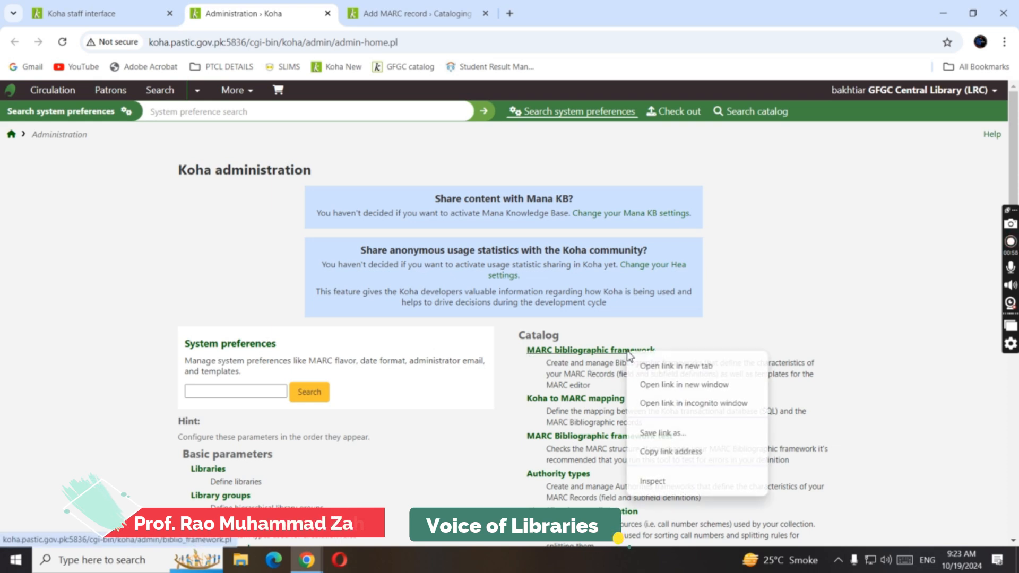
click(658, 365)
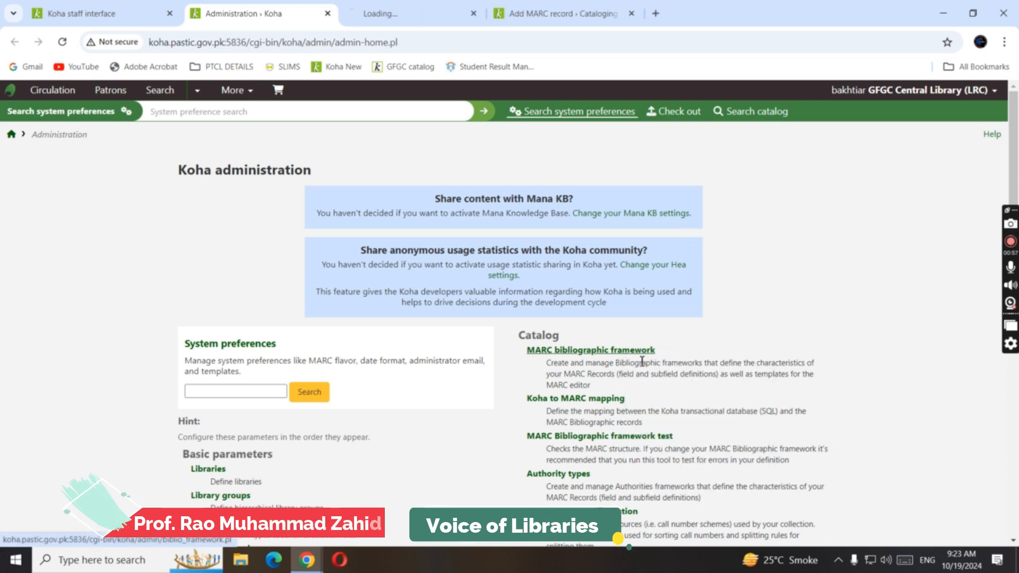
click(410, 1)
click(327, 14)
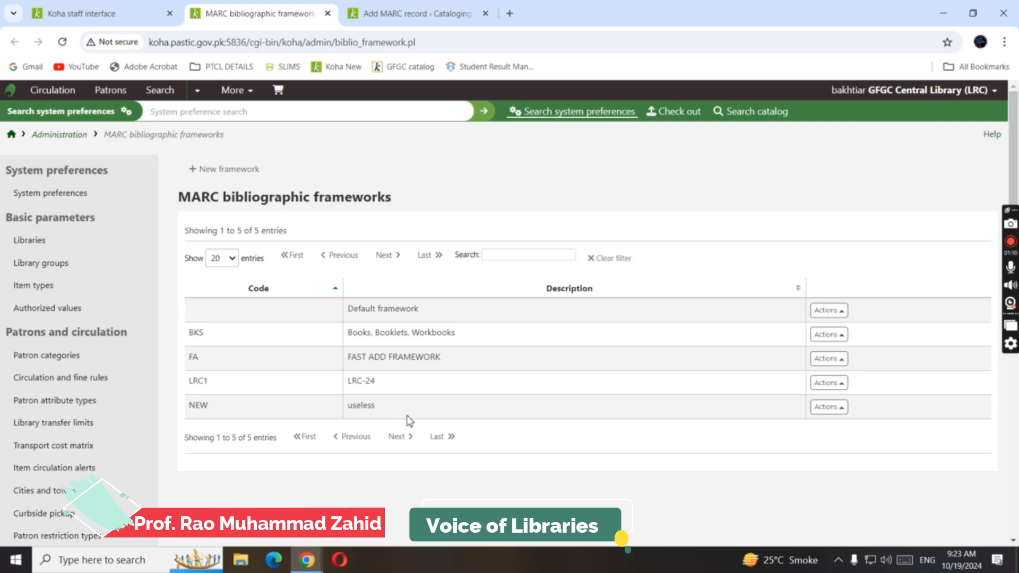
- Return to the new MARC record and review the form from its first fields
click(408, 13)
scroll(584, 377, up, 10)
scroll(585, 372, up, 5)
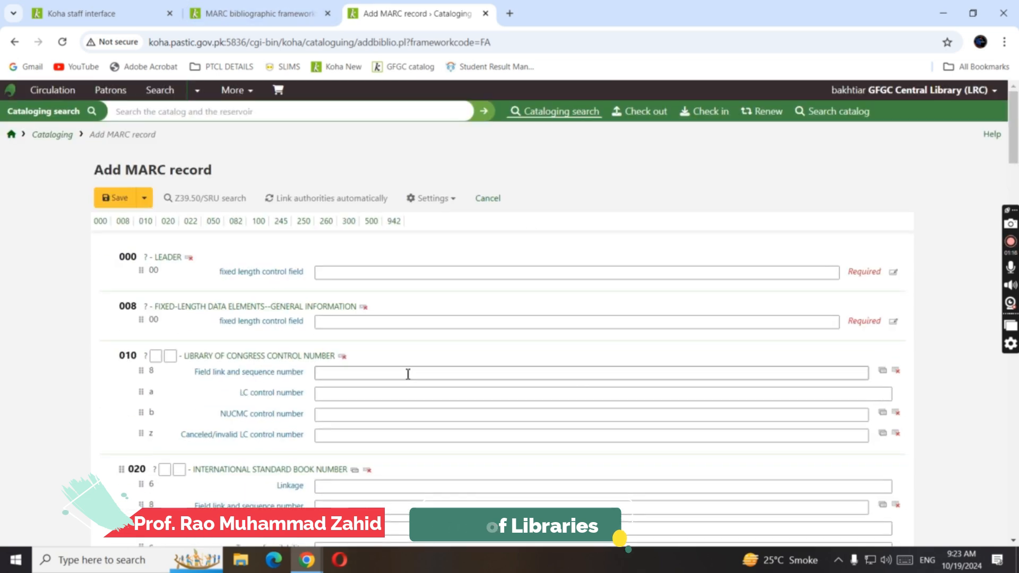
- Open the MARC structure of the FAST ADD FRAMEWORK and locate tag 300 Physical Description
click(254, 6)
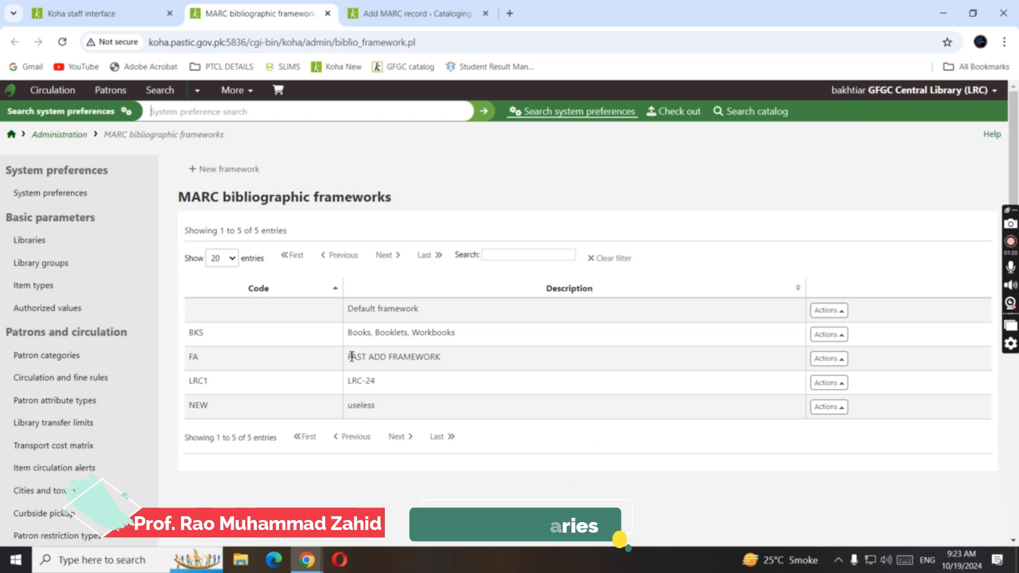
drag(345, 362, 451, 355)
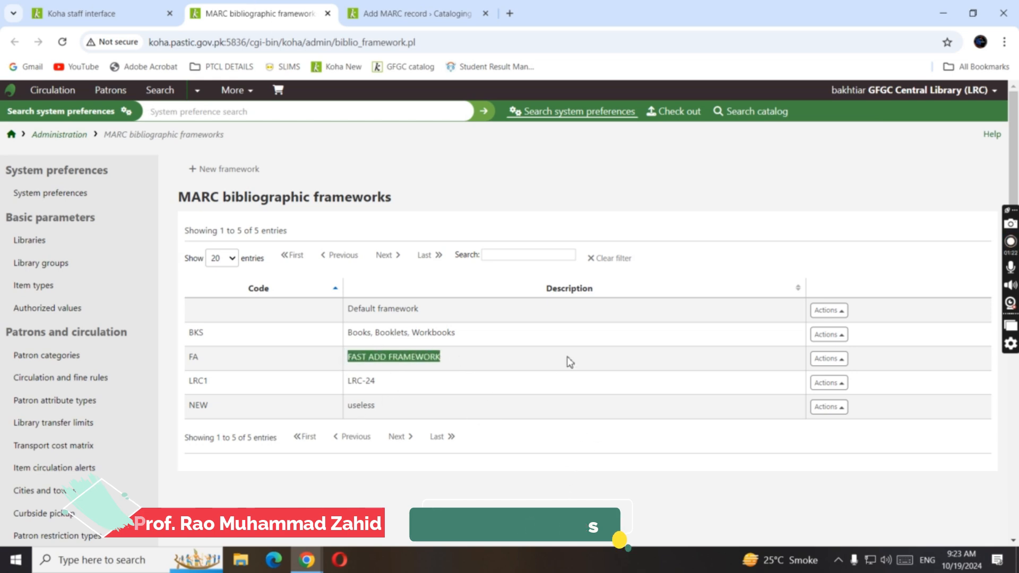
click(842, 364)
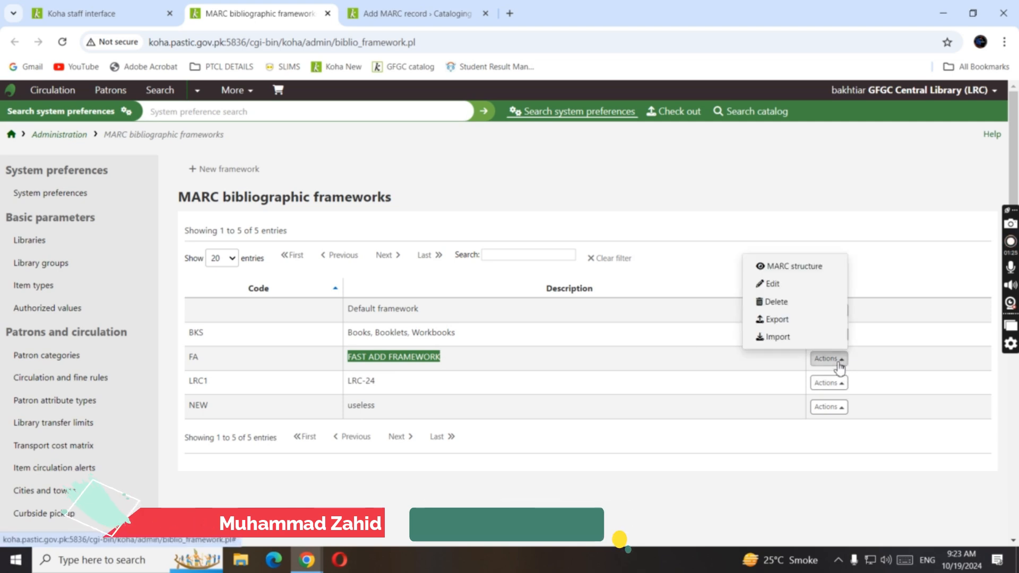
click(820, 267)
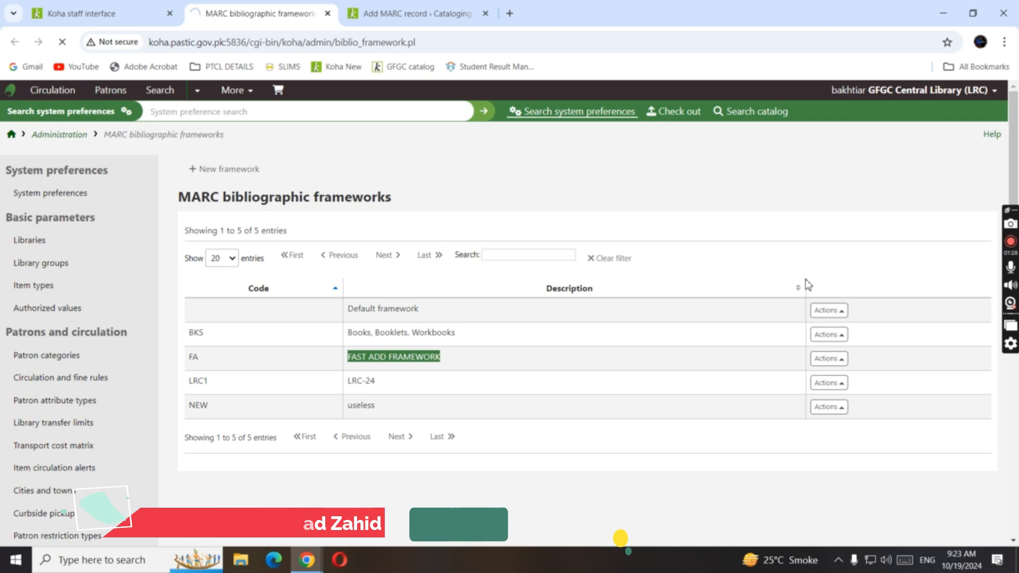
scroll(786, 276, down, 5)
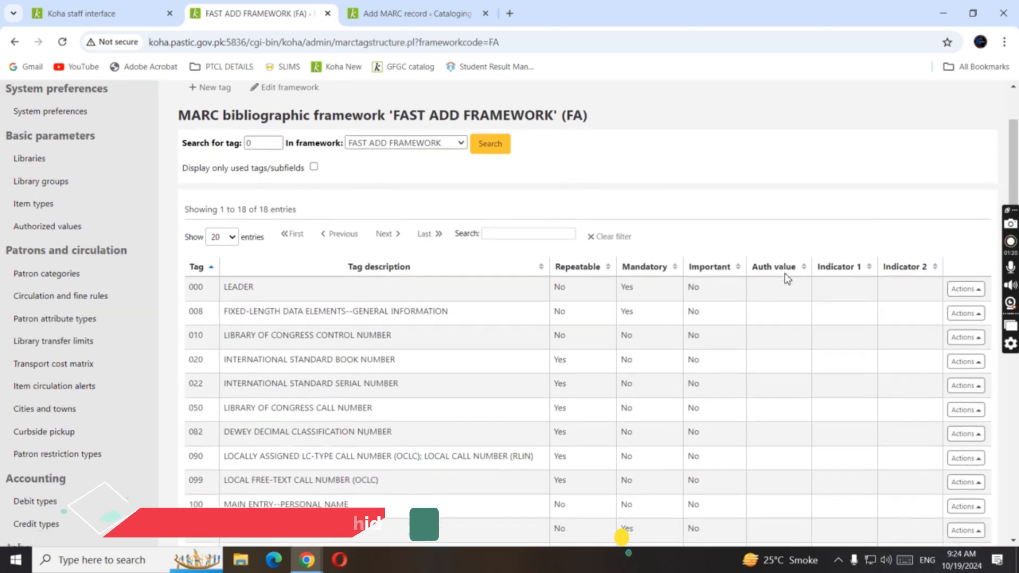
scroll(784, 270, down, 1)
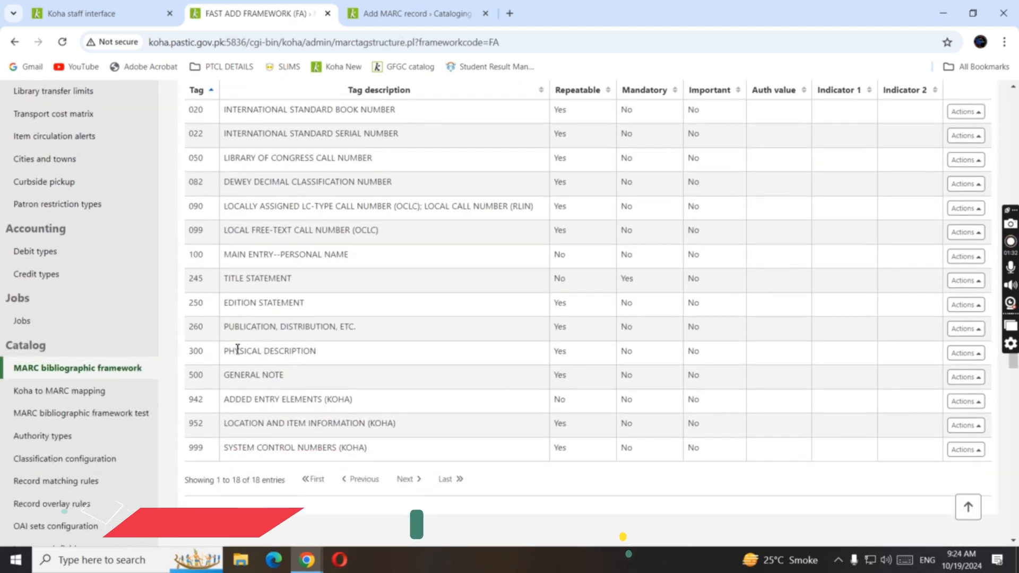
drag(191, 355, 584, 350)
click(858, 340)
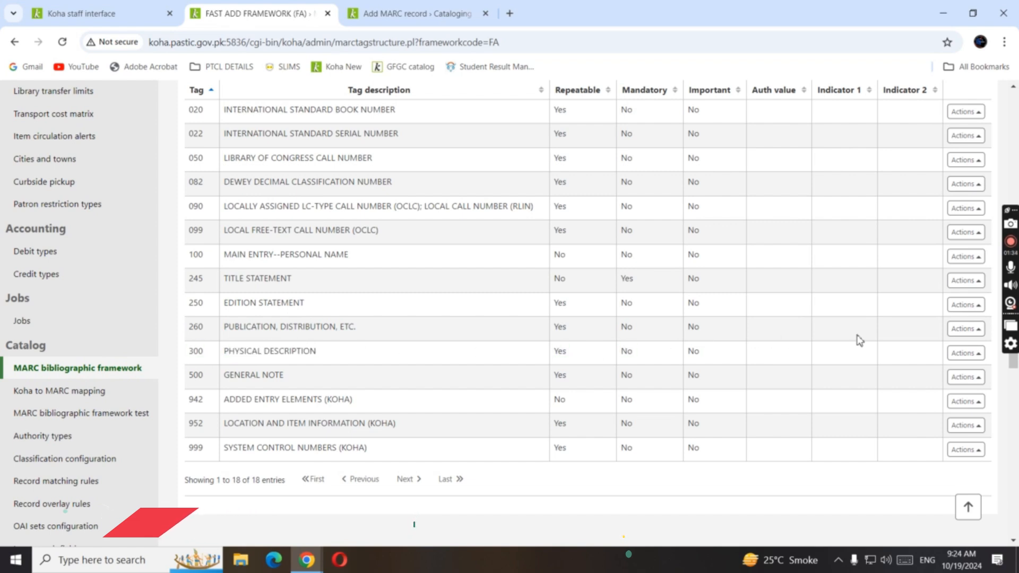
- Check the subfields of field 300 Physical Description in the MARC record form
click(403, 6)
scroll(218, 384, down, 15)
scroll(230, 380, down, 10)
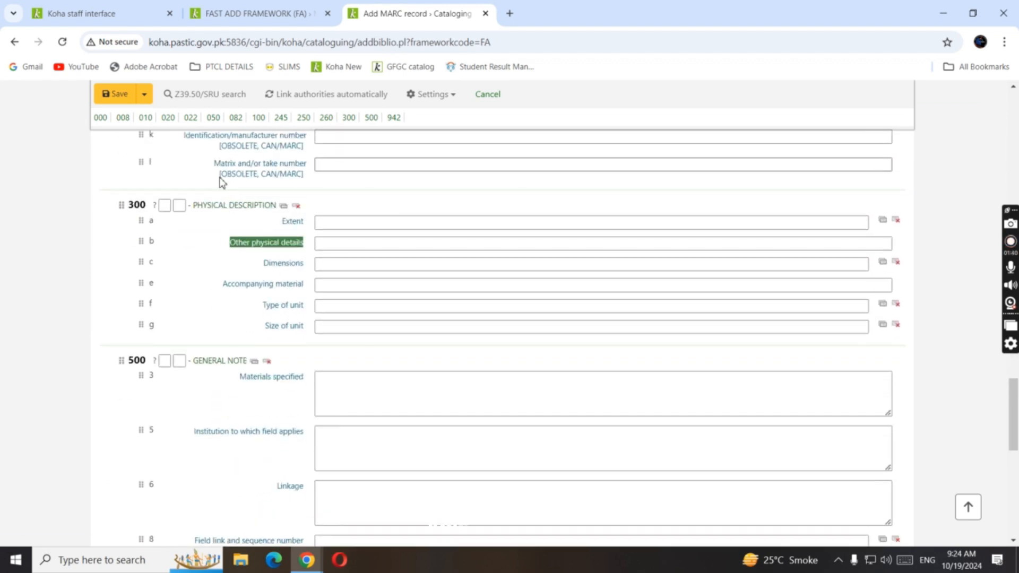
- View the subfields of tag 300 Physical Description in the FAST ADD FRAMEWORK in a separate tab
click(276, 8)
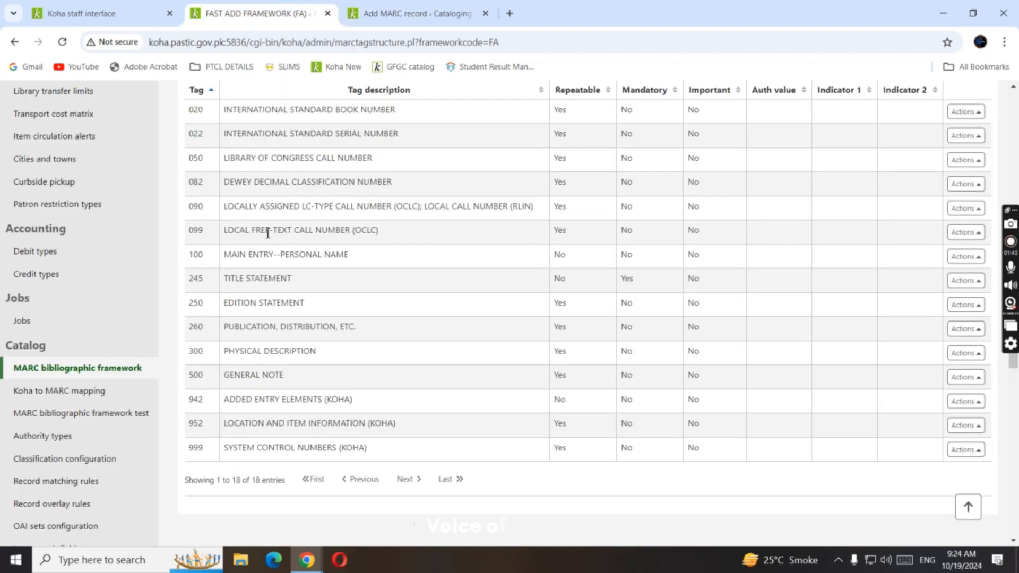
click(965, 354)
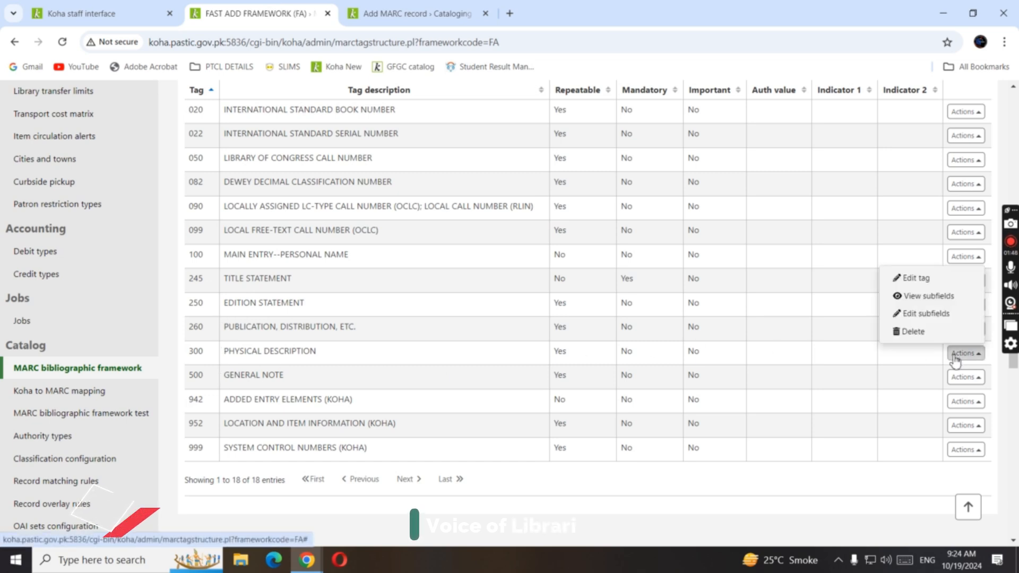
right_click(929, 296)
click(833, 309)
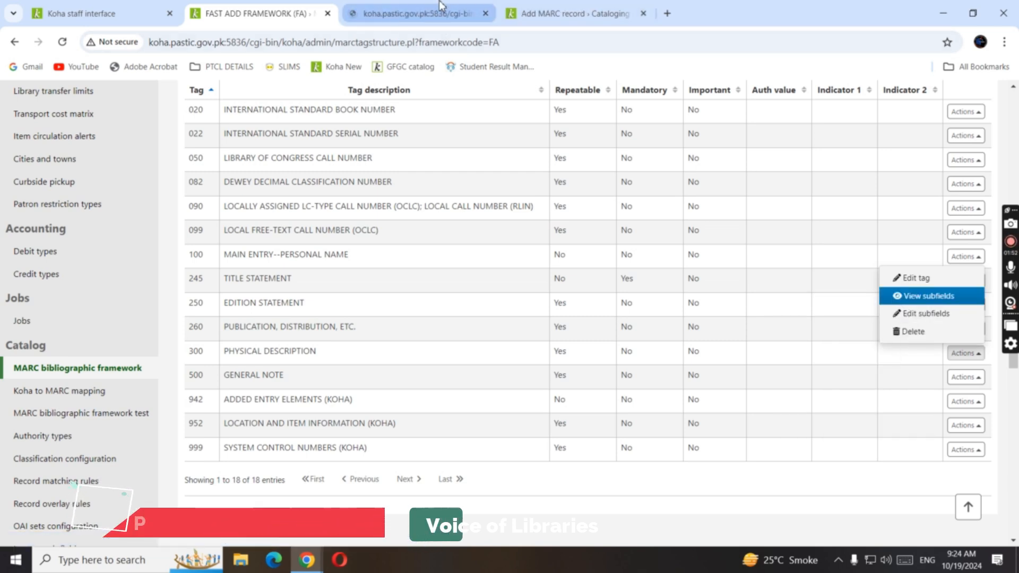
click(443, 21)
scroll(524, 291, down, 2)
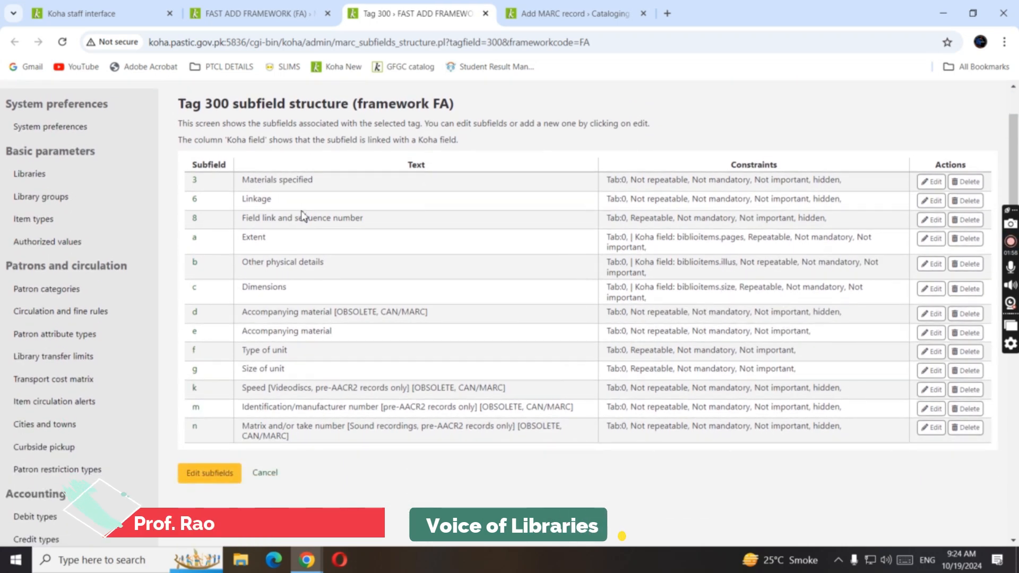
- Compare subfield b, Other physical details, in the MARC record form with the tag 300 subfield structure
key(ctrl+shift+Tab)
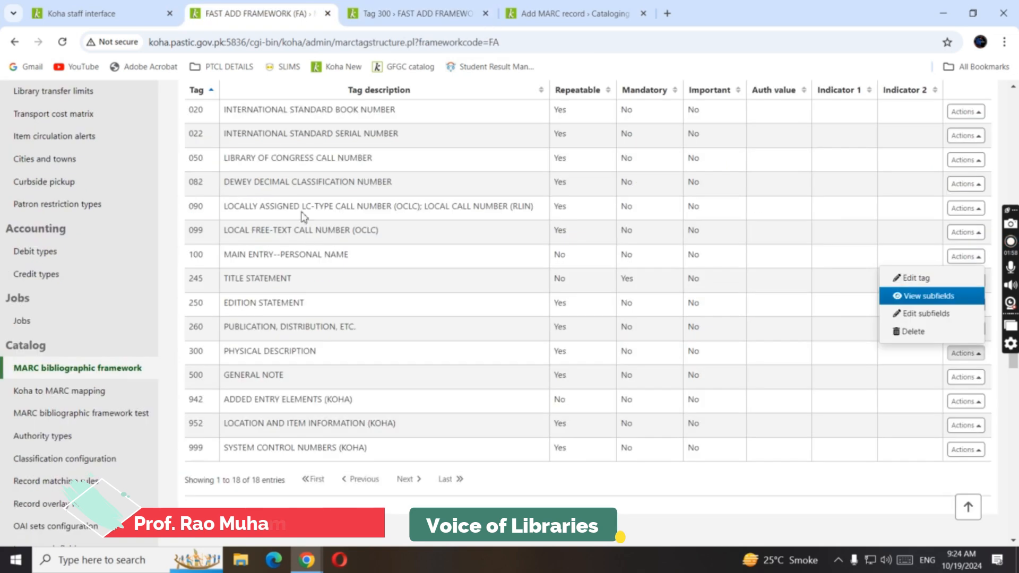
scroll(303, 216, up, 4)
scroll(304, 217, down, 1)
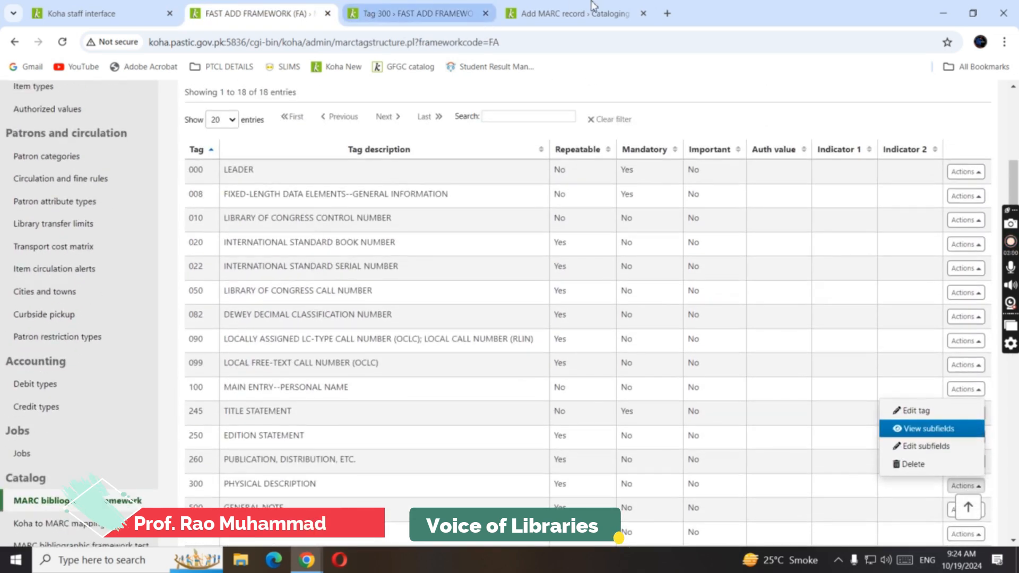
click(593, 7)
drag(231, 241, 313, 251)
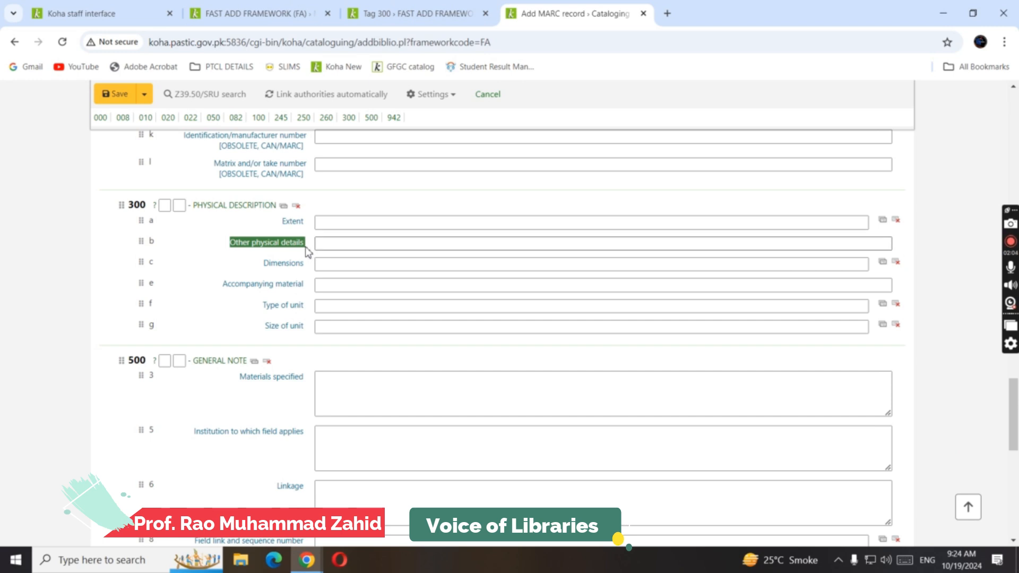
click(387, 18)
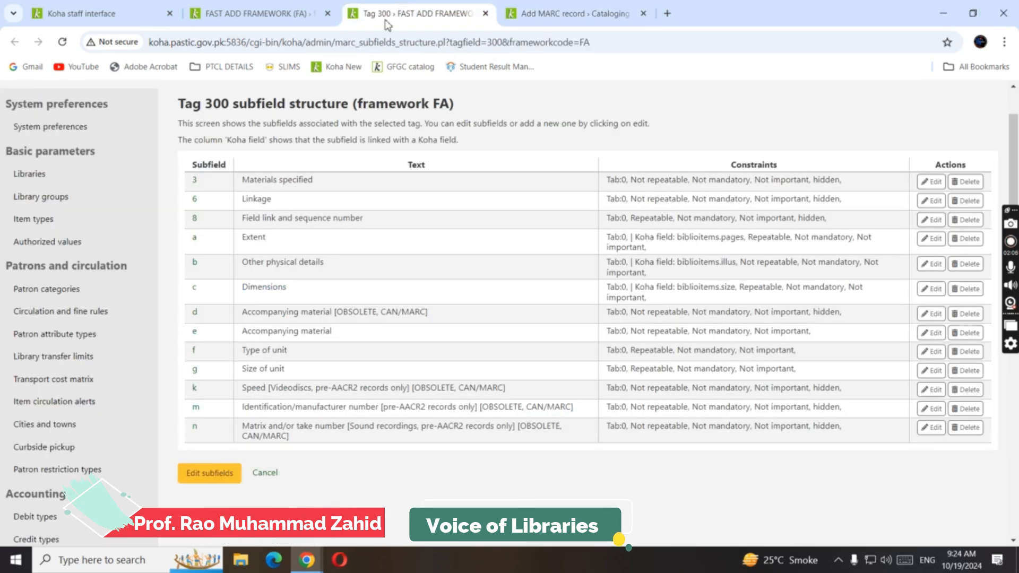
- Open subfield b, Other physical details, of tag 300 for editing and set its staff interface description to Binding
drag(288, 263, 331, 270)
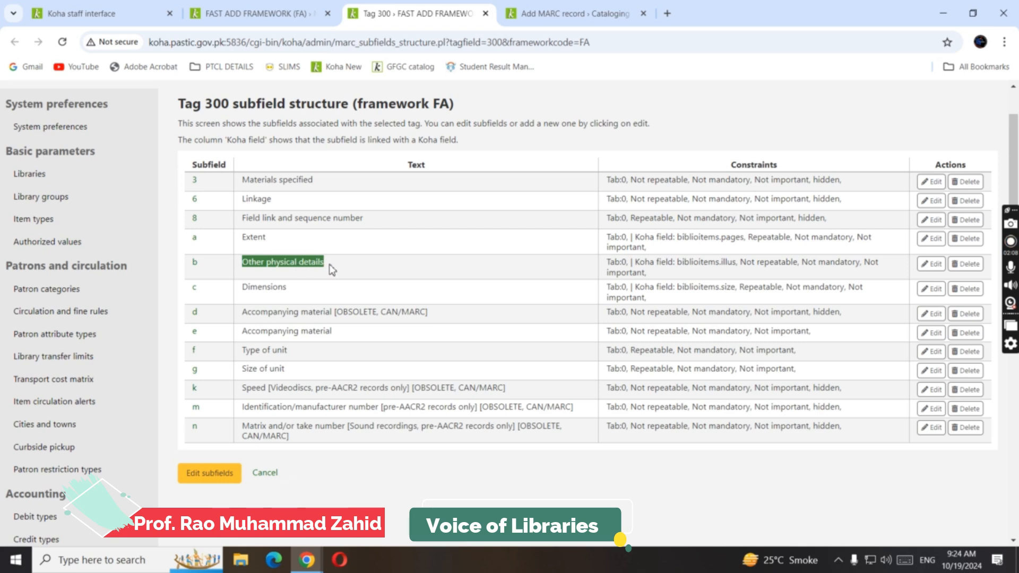
click(936, 265)
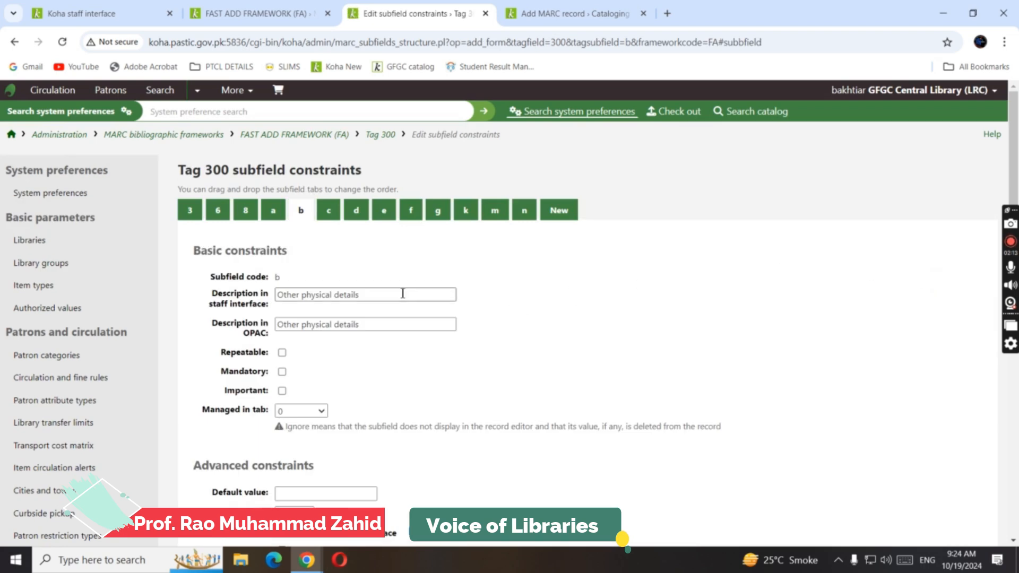
drag(403, 294, 248, 305)
text(Binding)
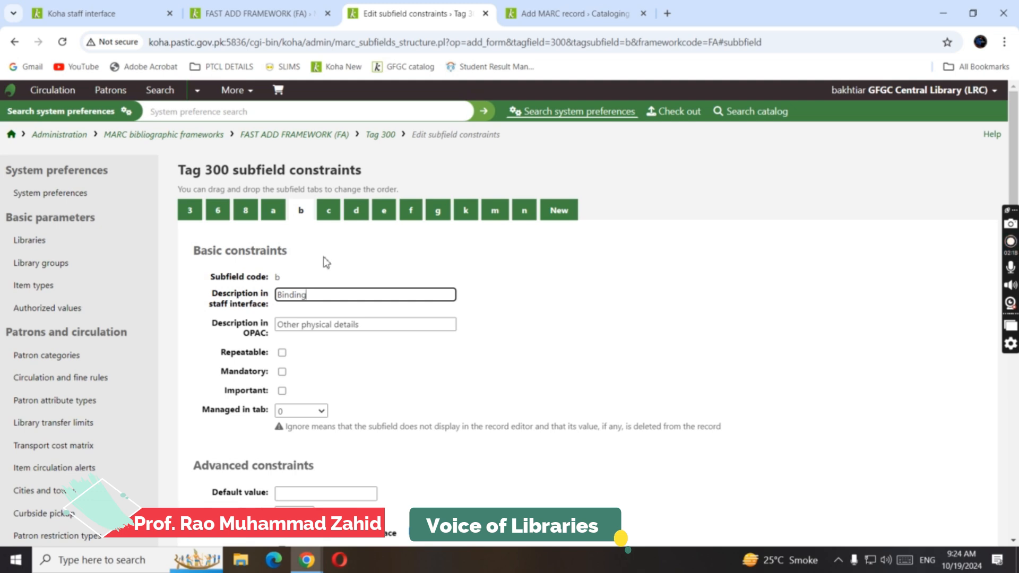
scroll(326, 261, down, 2)
drag(321, 166, 246, 177)
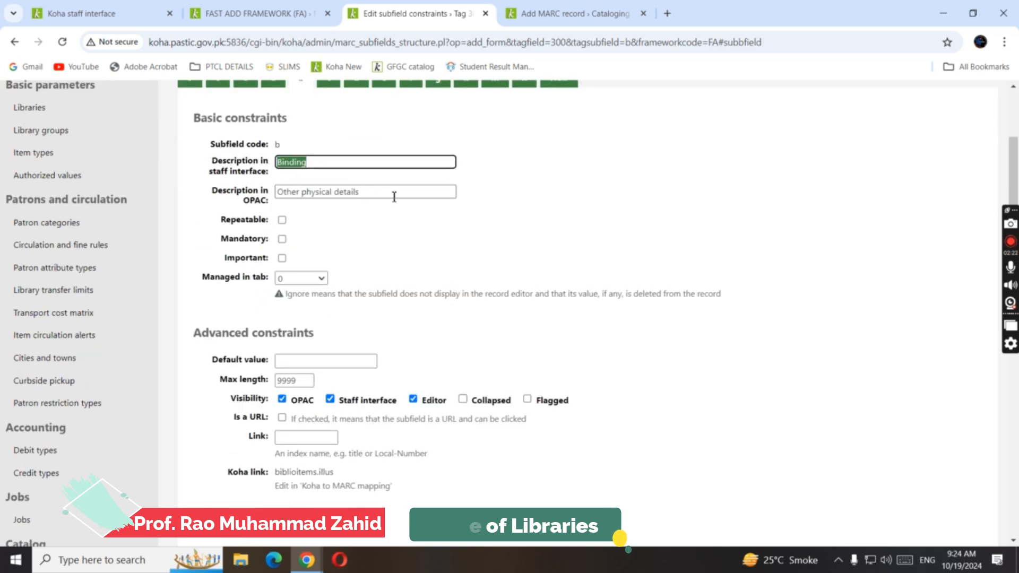
- Review the basic constraints, advanced constraints and authorized value option of tag 300 subfield b
click(409, 265)
scroll(460, 215, down, 4)
scroll(460, 215, up, 1)
scroll(460, 219, down, 1)
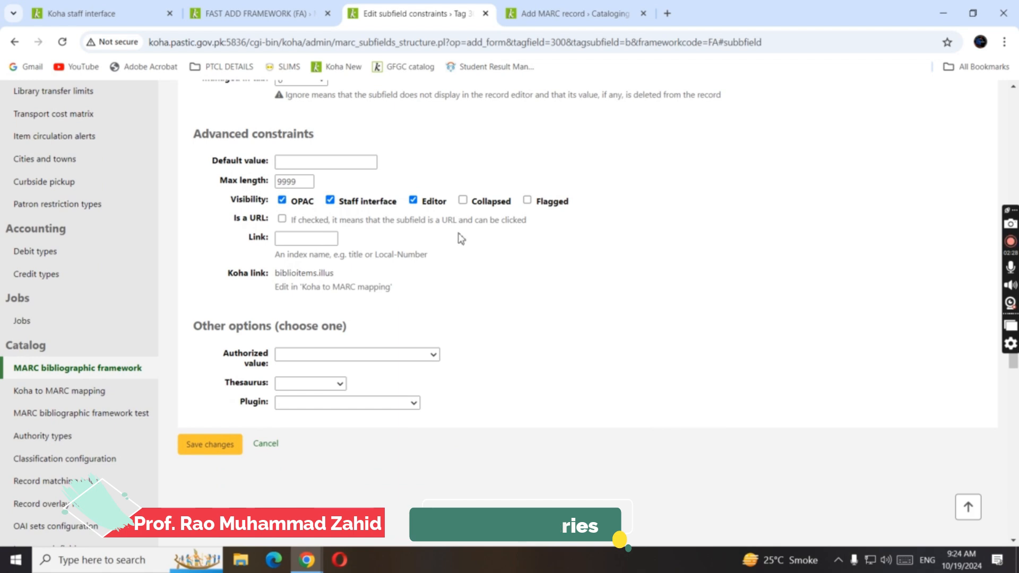
scroll(462, 255, down, 1)
scroll(465, 282, down, 1)
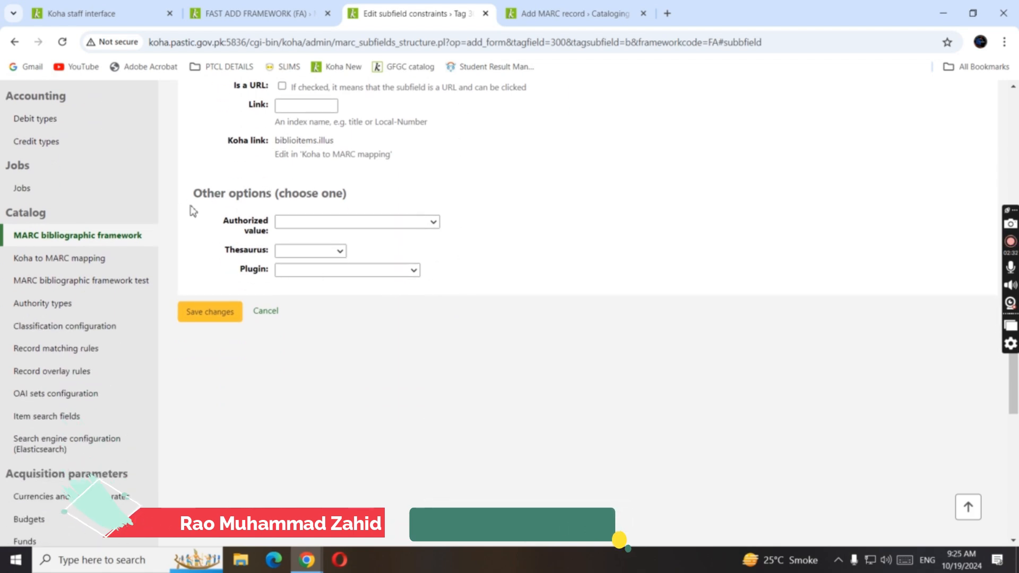
drag(238, 220, 223, 221)
click(222, 223)
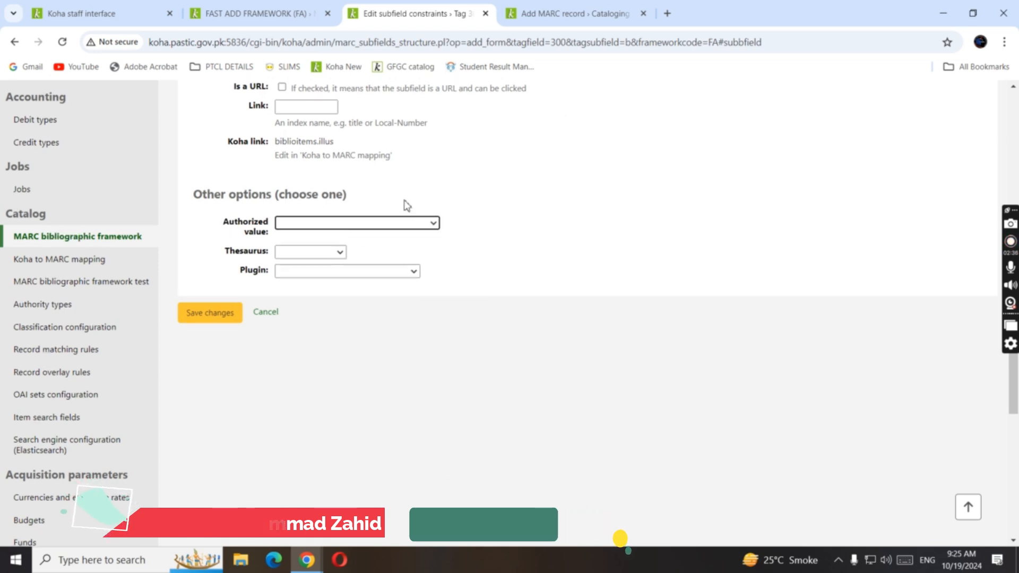
scroll(407, 206, up, 7)
scroll(406, 207, down, 1)
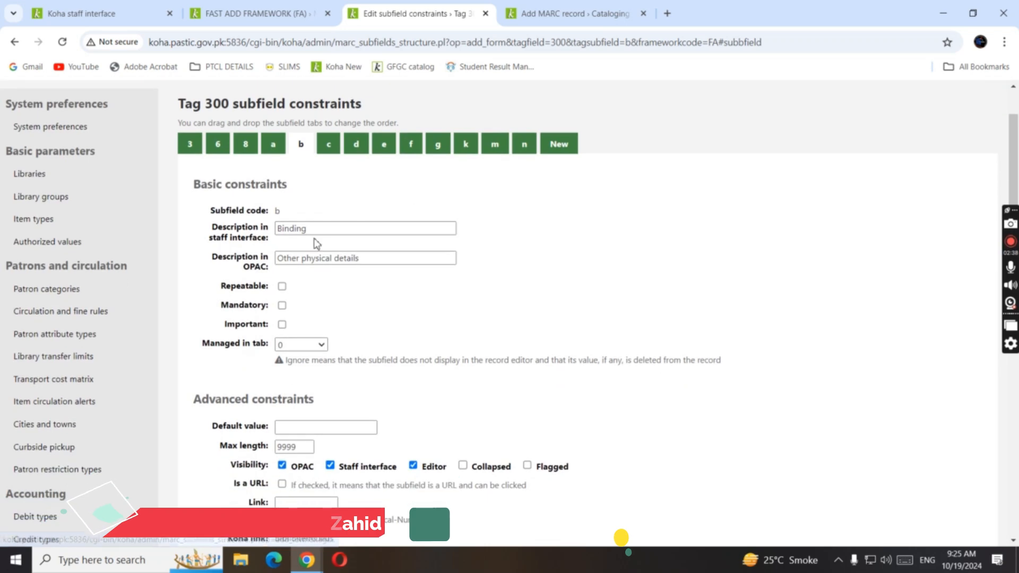
scroll(317, 244, down, 9)
scroll(317, 243, up, 4)
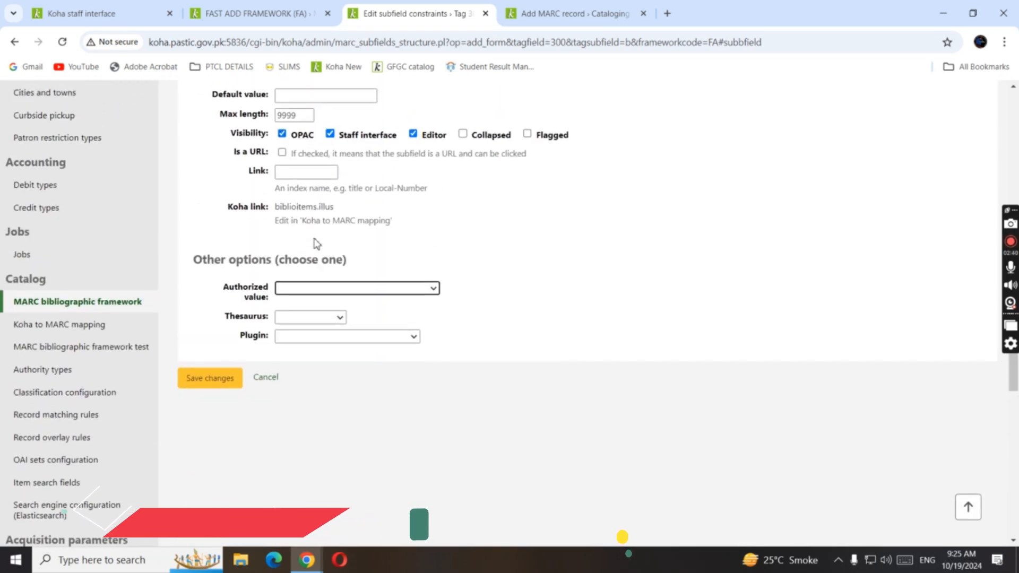
scroll(419, 201, up, 2)
scroll(419, 201, up, 2)
scroll(416, 200, down, 5)
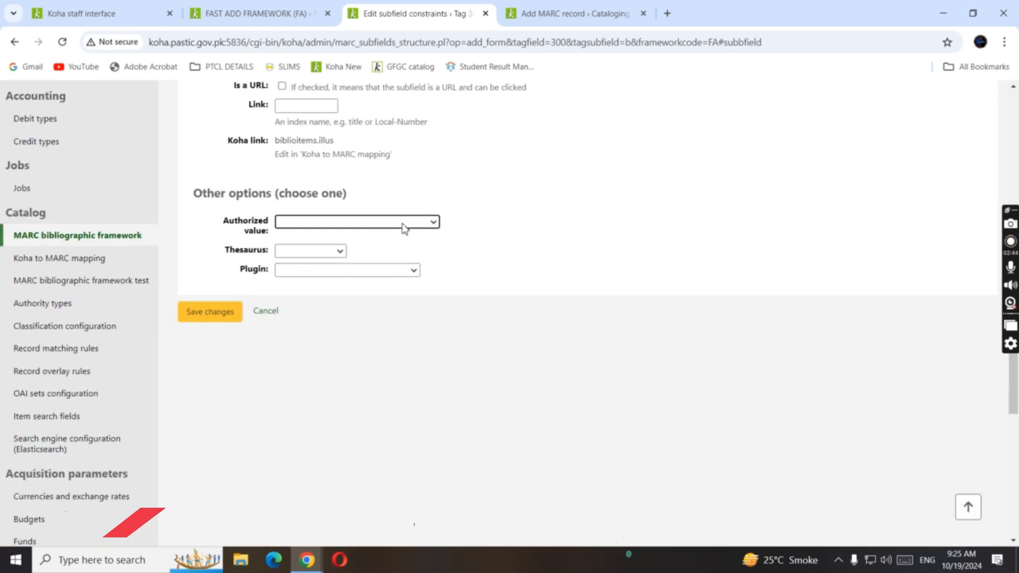
- Assign the authorized value Binding for YT to subfield b, save the changes and check its row in the tag 300 subfield structure
click(406, 223)
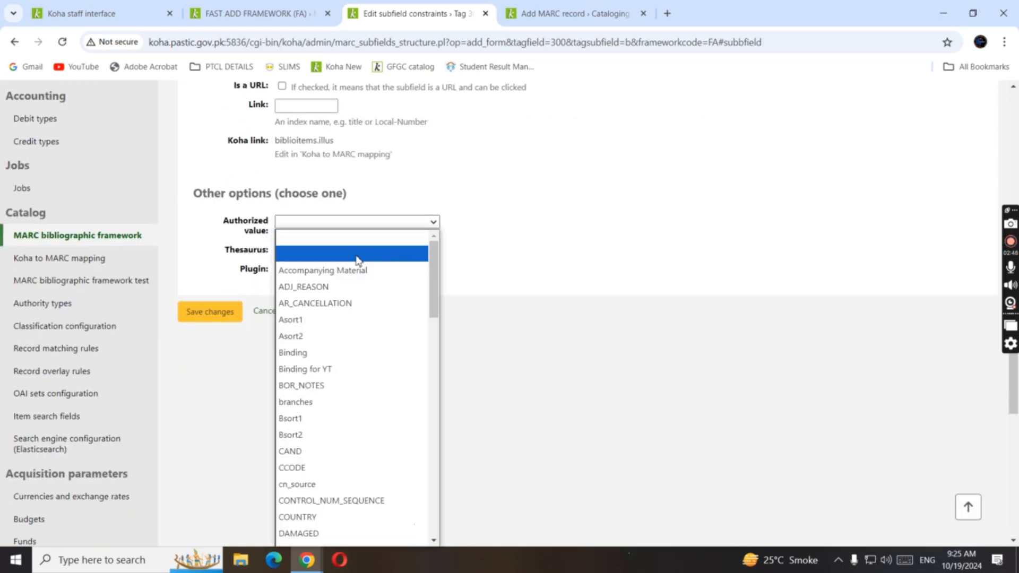
click(341, 370)
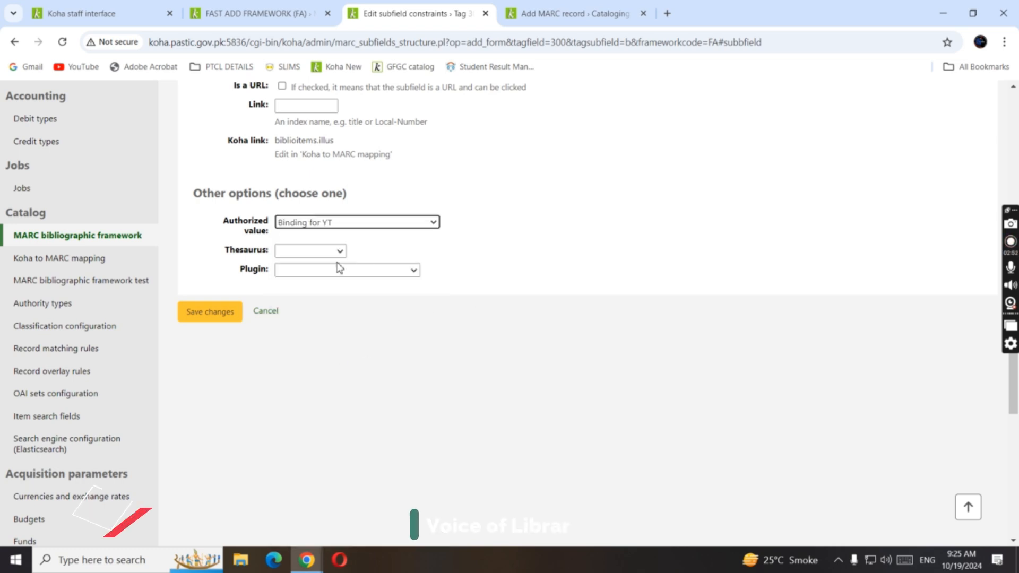
click(231, 316)
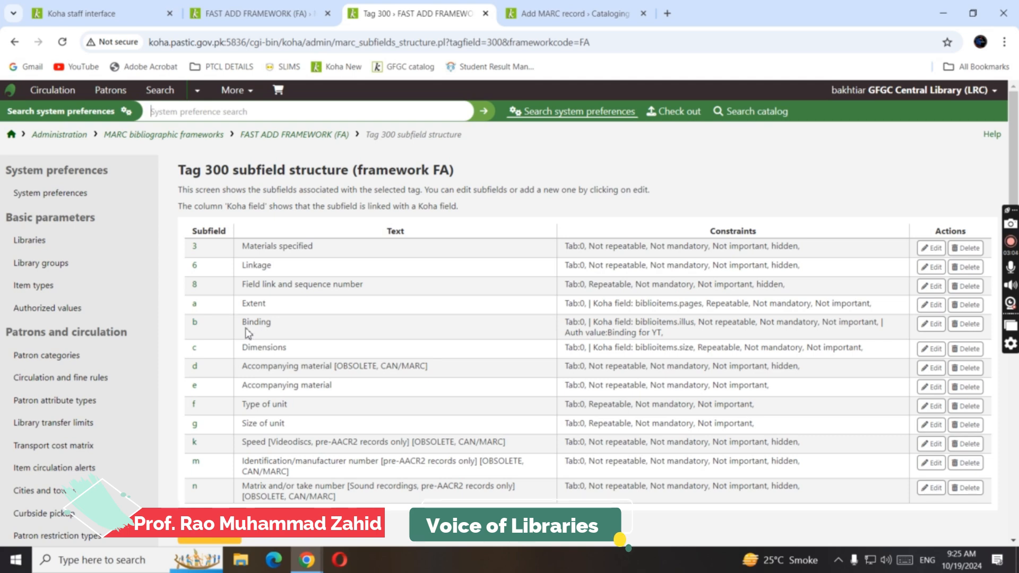
drag(243, 324, 288, 321)
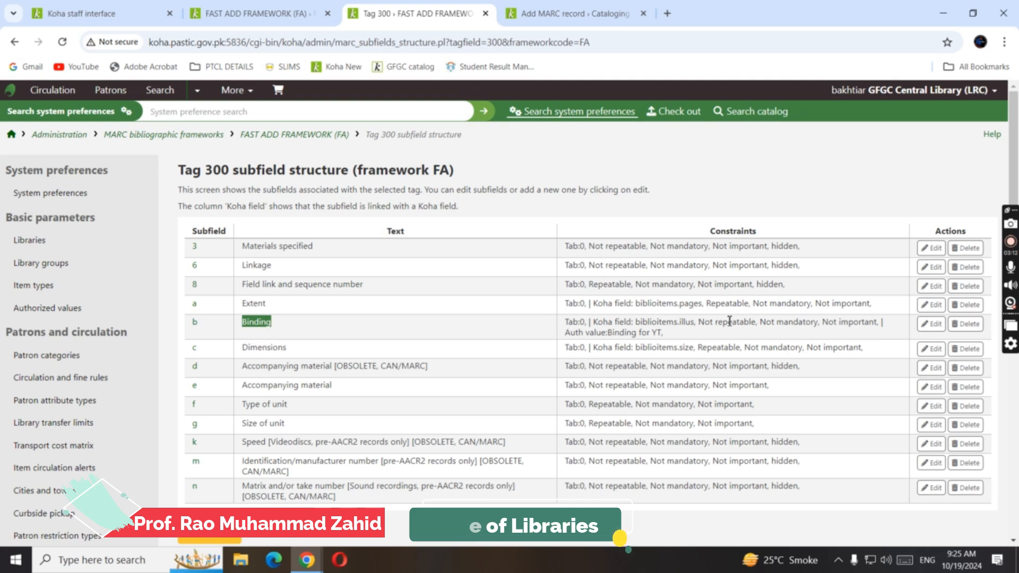
drag(565, 332, 667, 339)
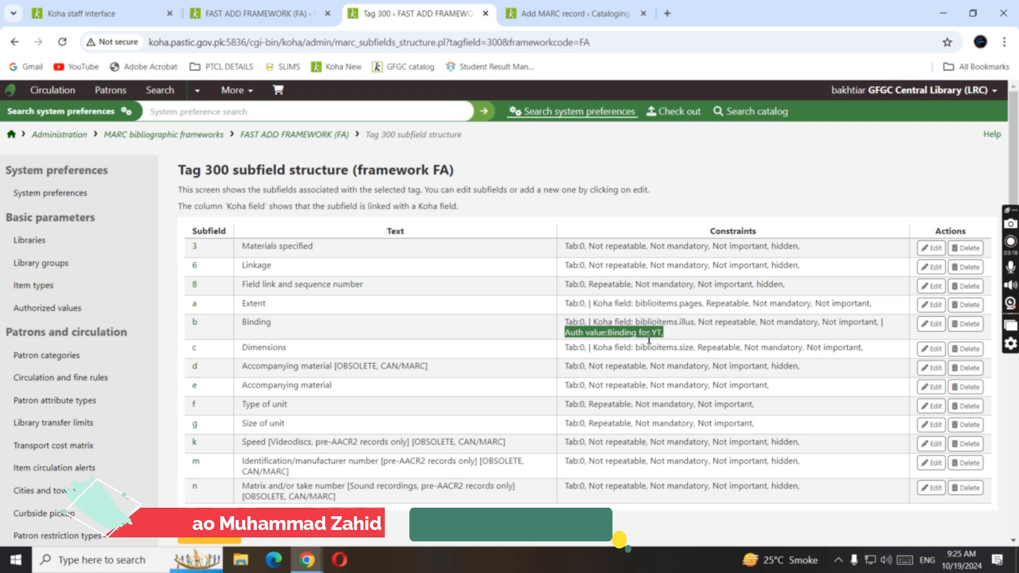
- Reload the Add MARC record form and locate the Binding subfield b under field 300 Physical Description
click(570, 13)
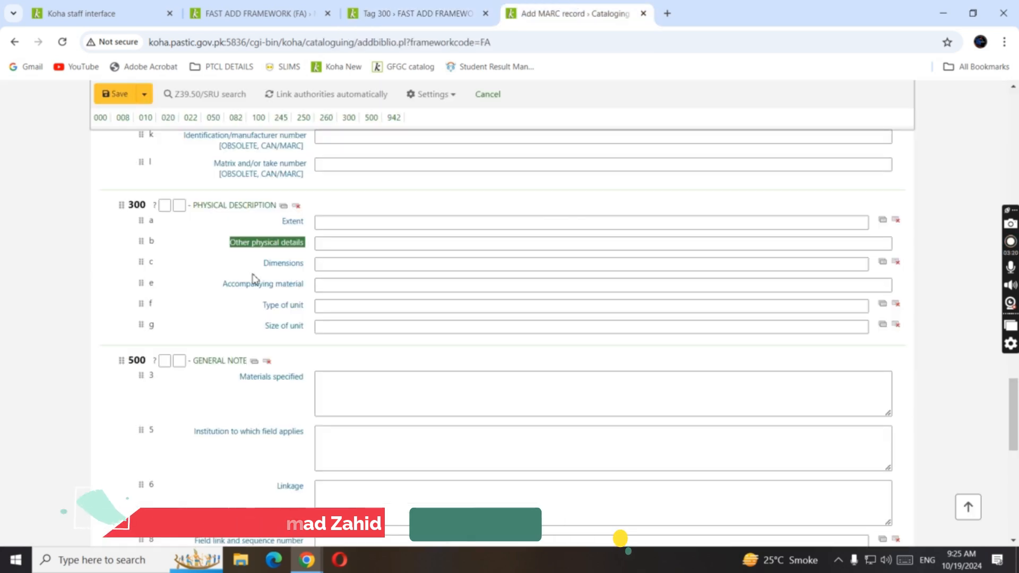
click(63, 44)
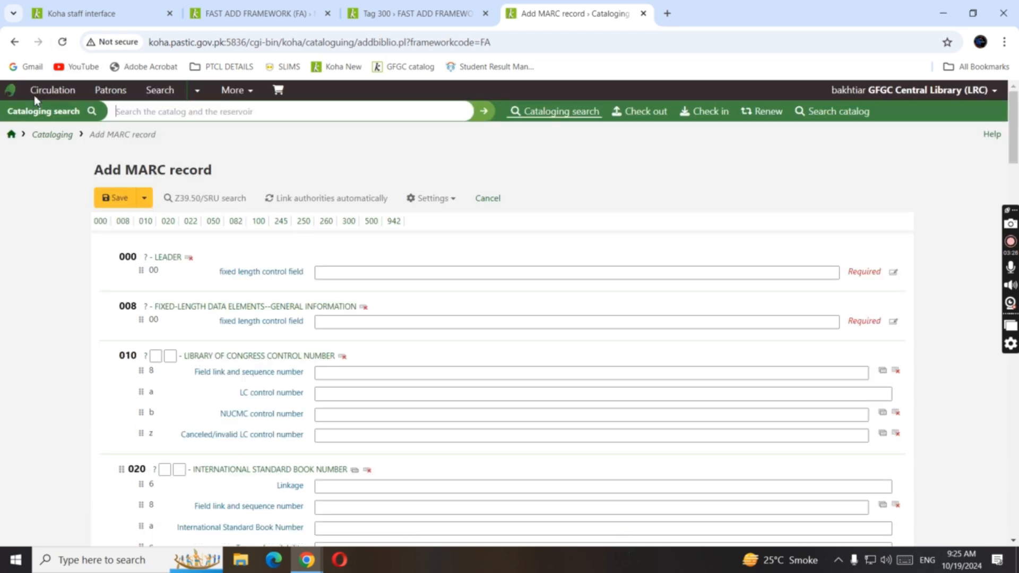
scroll(223, 175, down, 20)
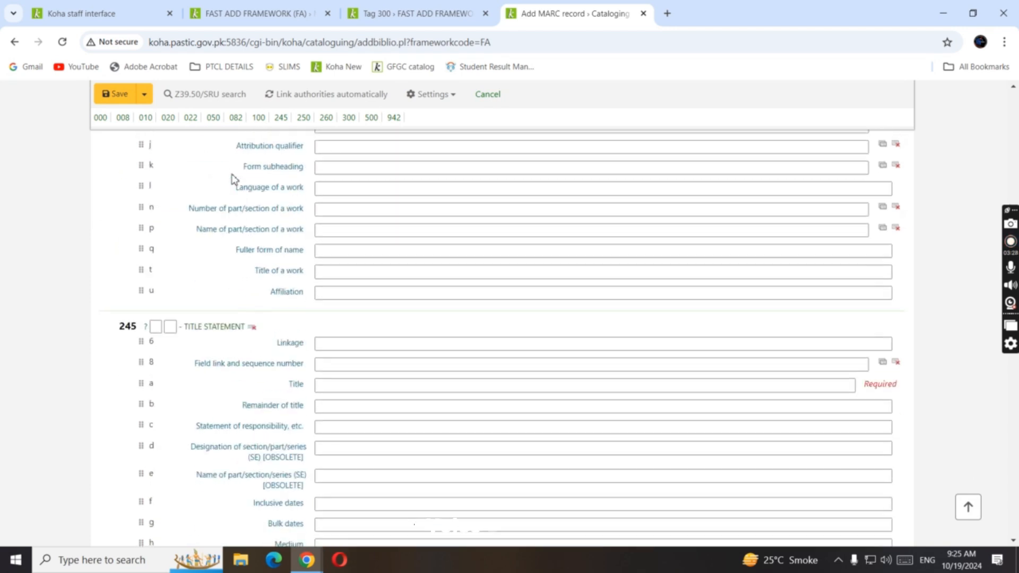
scroll(234, 179, down, 10)
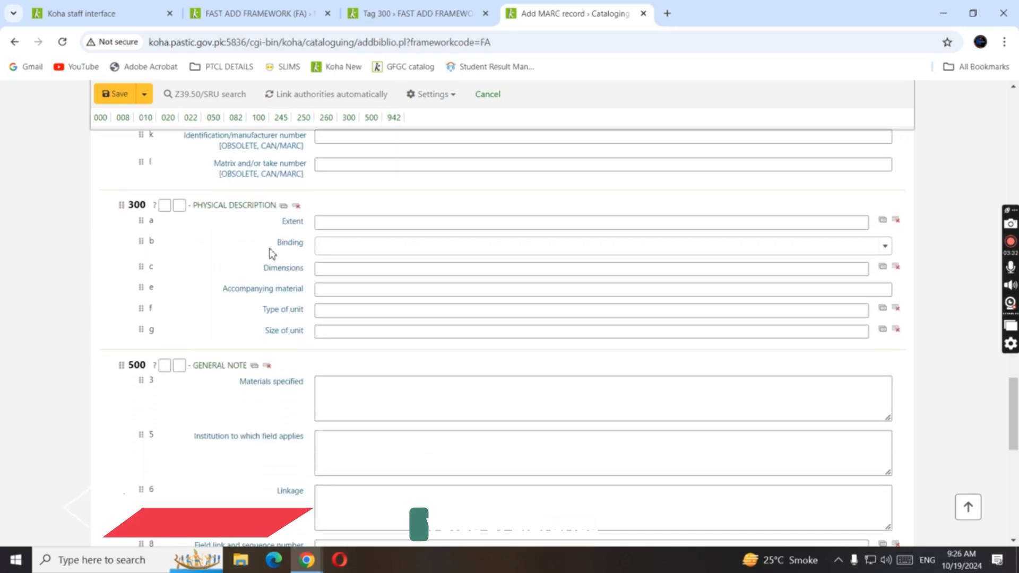
drag(277, 243, 305, 250)
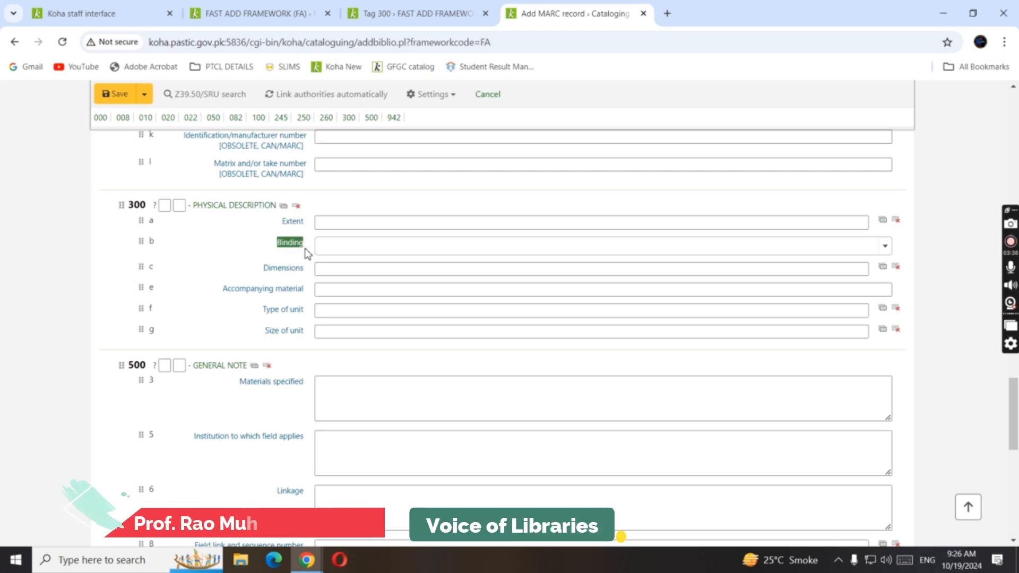
- Test the Binding subfield's choices by selecting HB (Hard Binding) and switching it to PB (Paper Back)
click(885, 249)
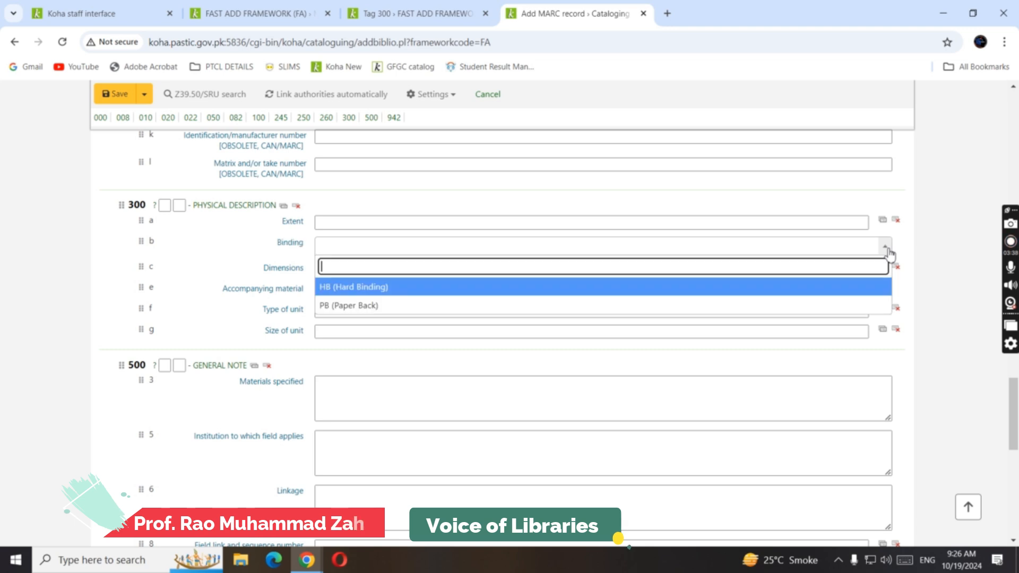
click(665, 290)
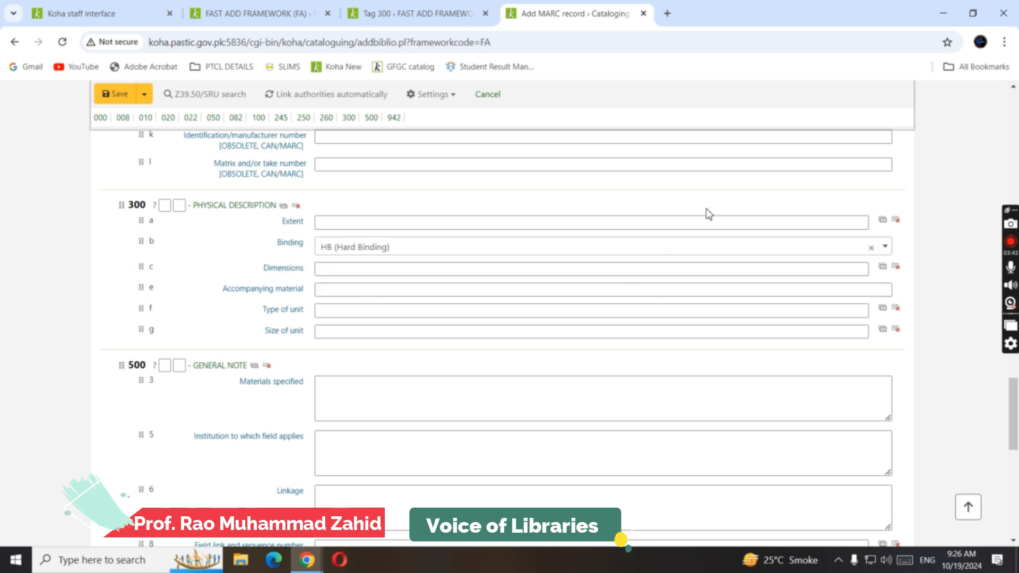
click(885, 251)
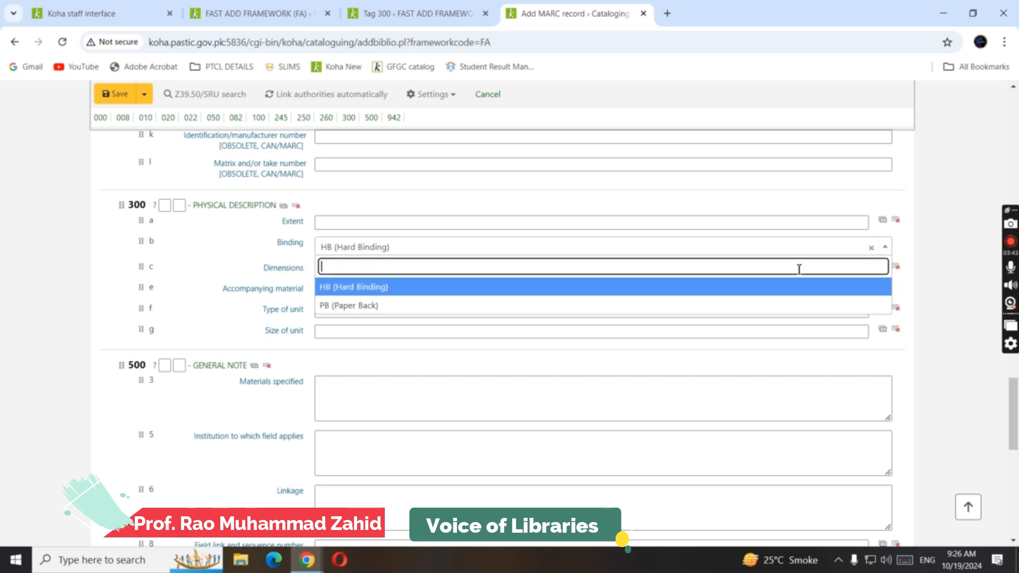
click(708, 307)
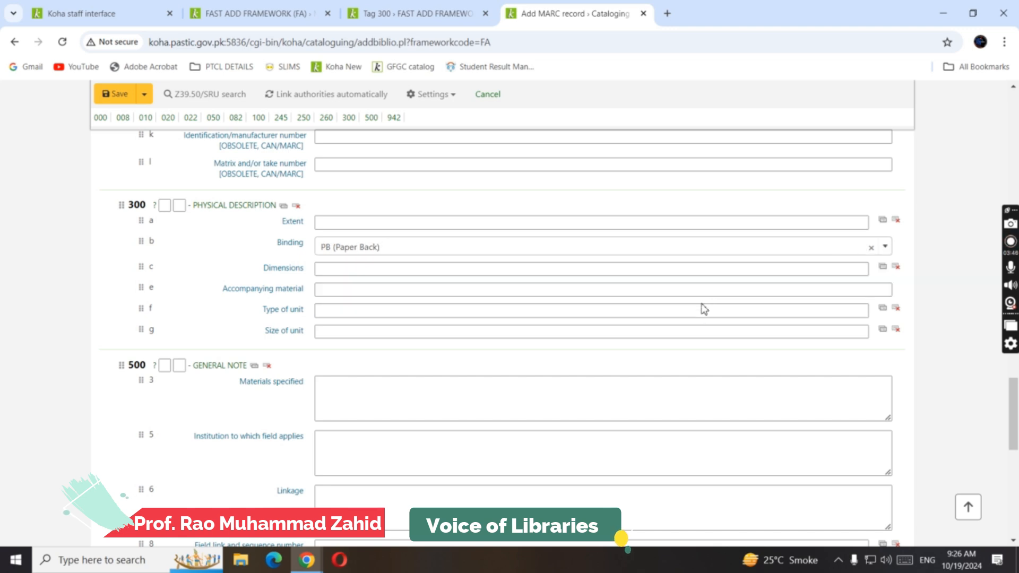